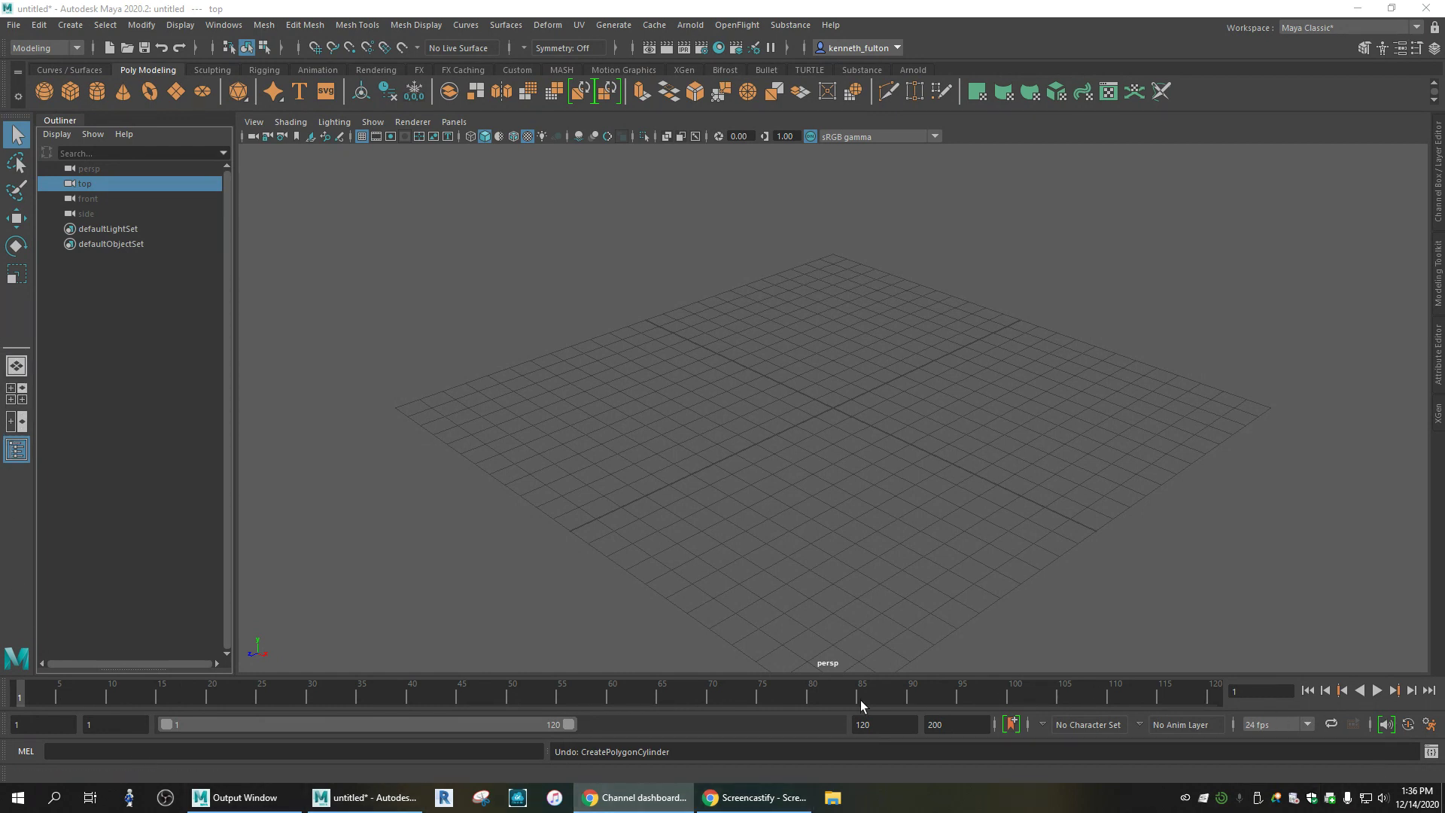
# Shift the playback range to frames 5 through 124
pyautogui.moveTo(423, 723); pyautogui.dragTo(383, 739)
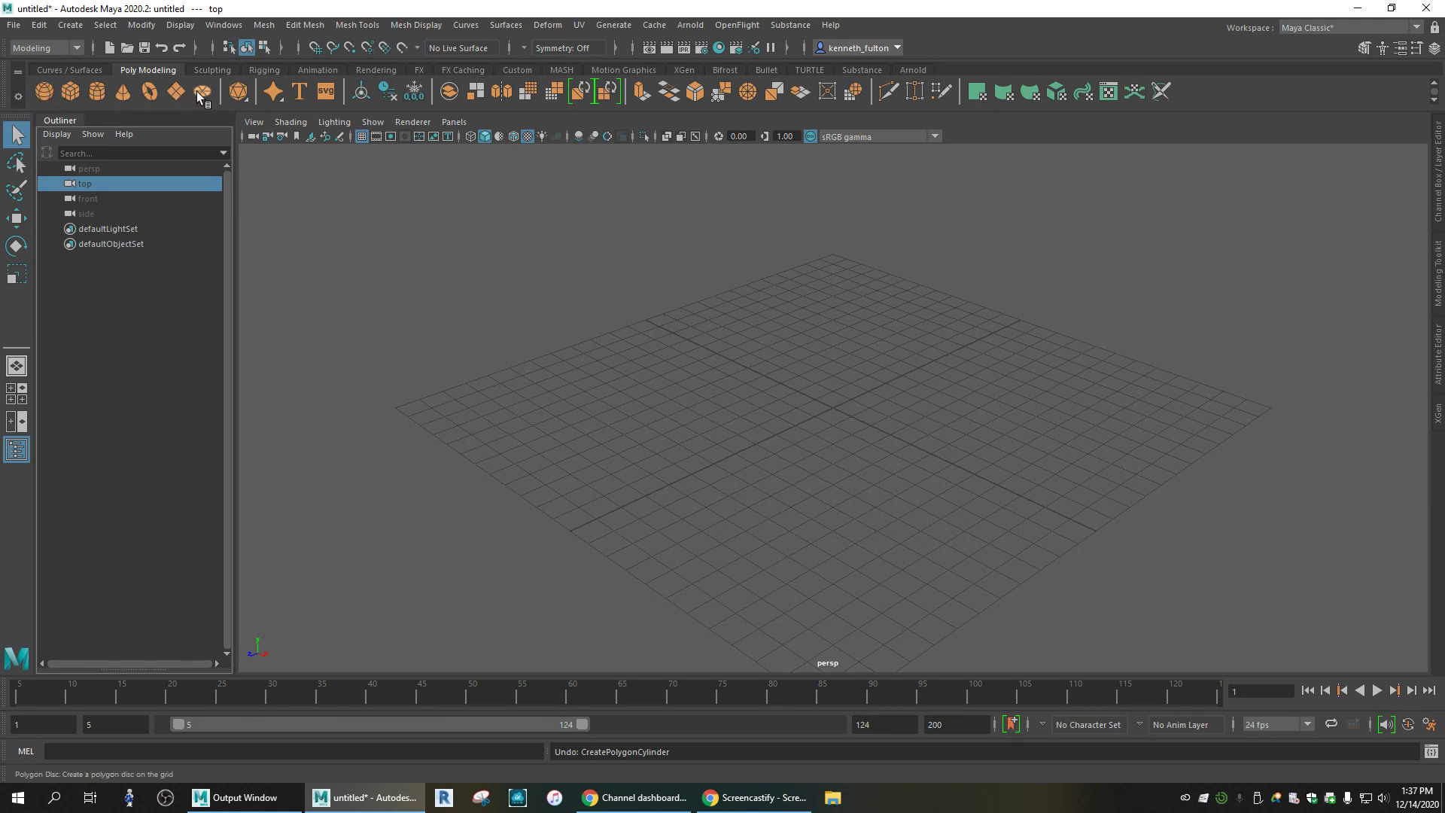
# Examine the curve, sculpting, rigging and animation shelves and the Rigging and Animation menu sets, returning to Poly Modeling and the Modeling menu set
pyautogui.click(64, 68)
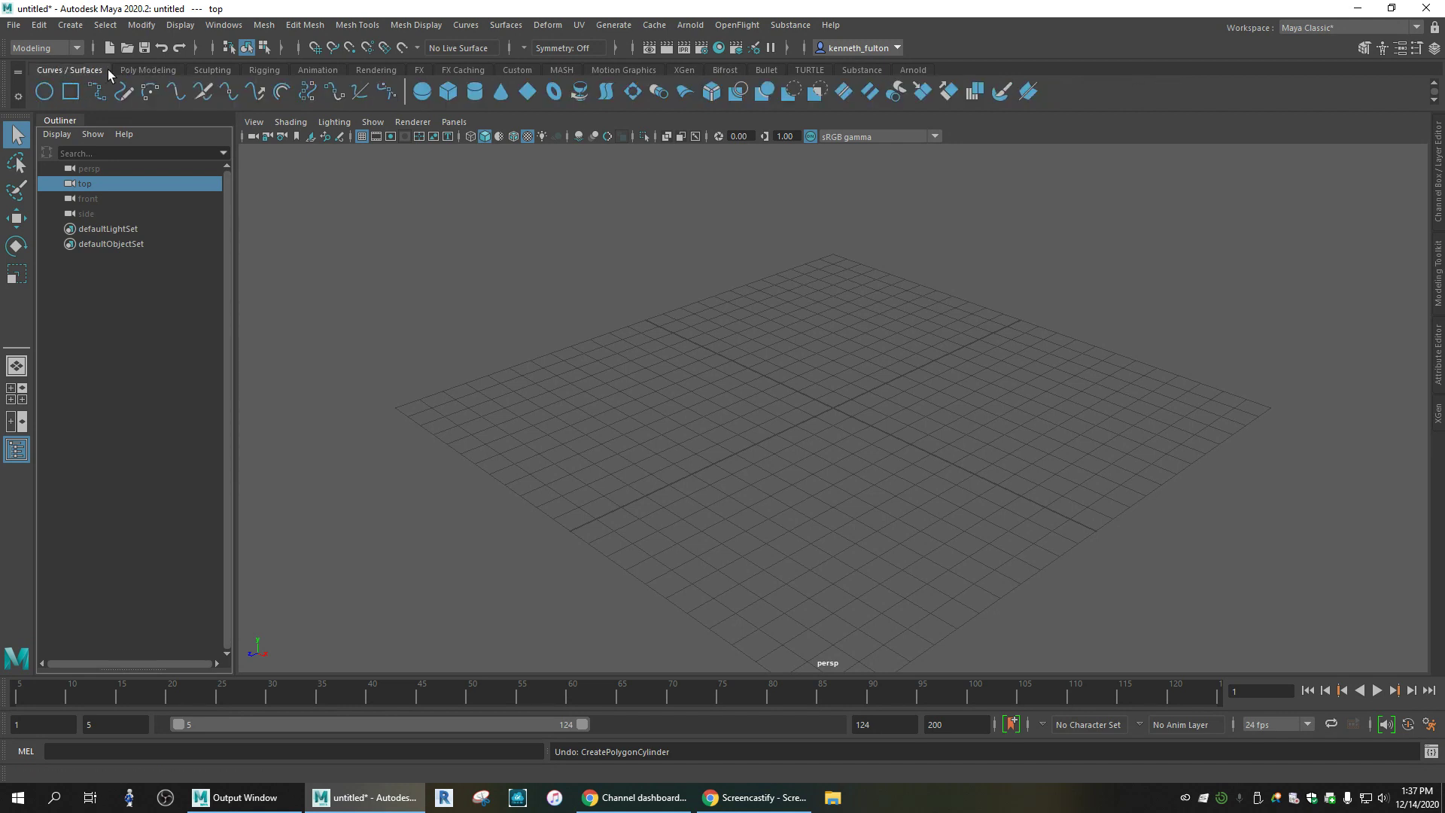
pyautogui.click(213, 70)
pyautogui.click(264, 70)
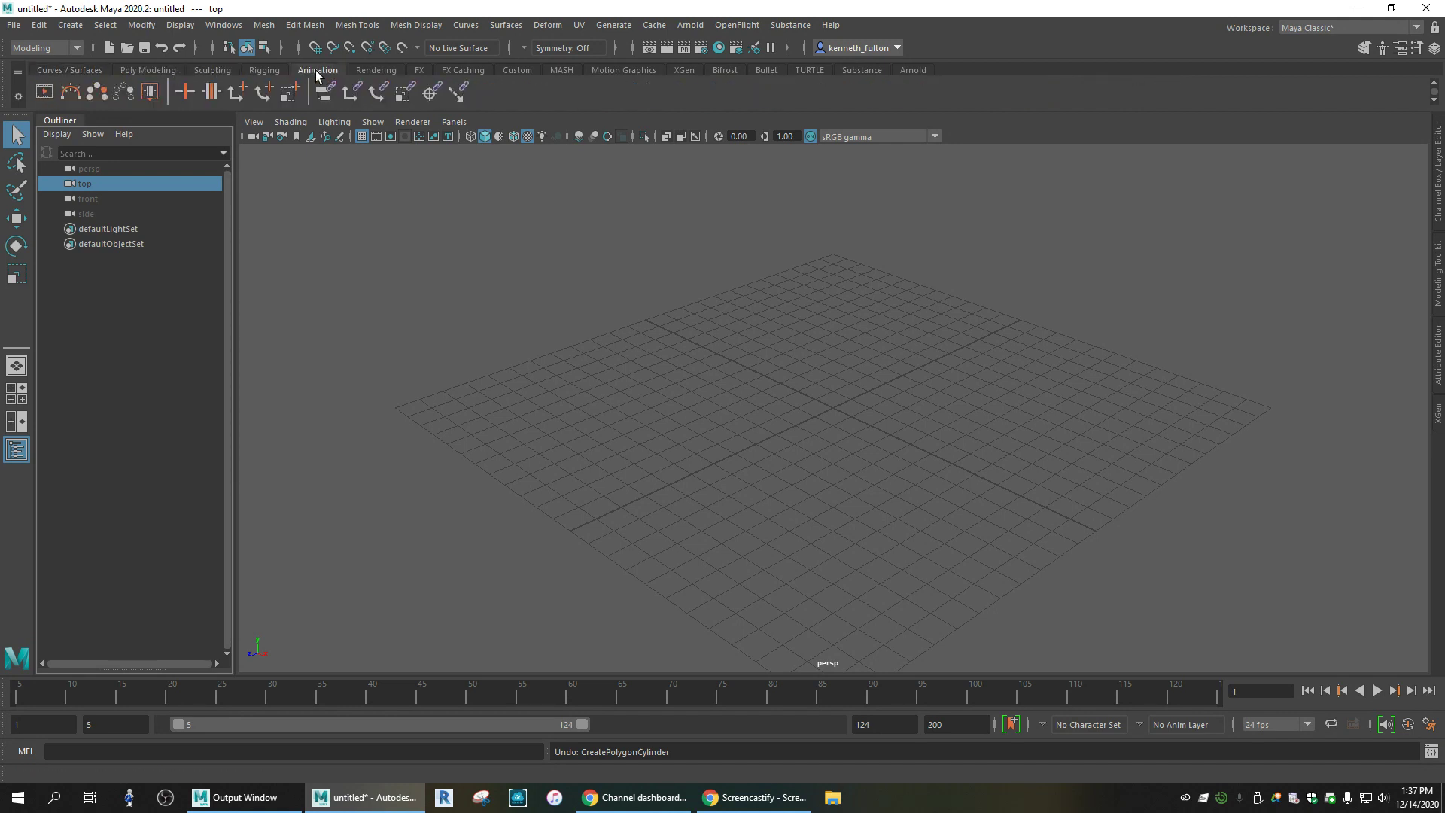
pyautogui.click(148, 70)
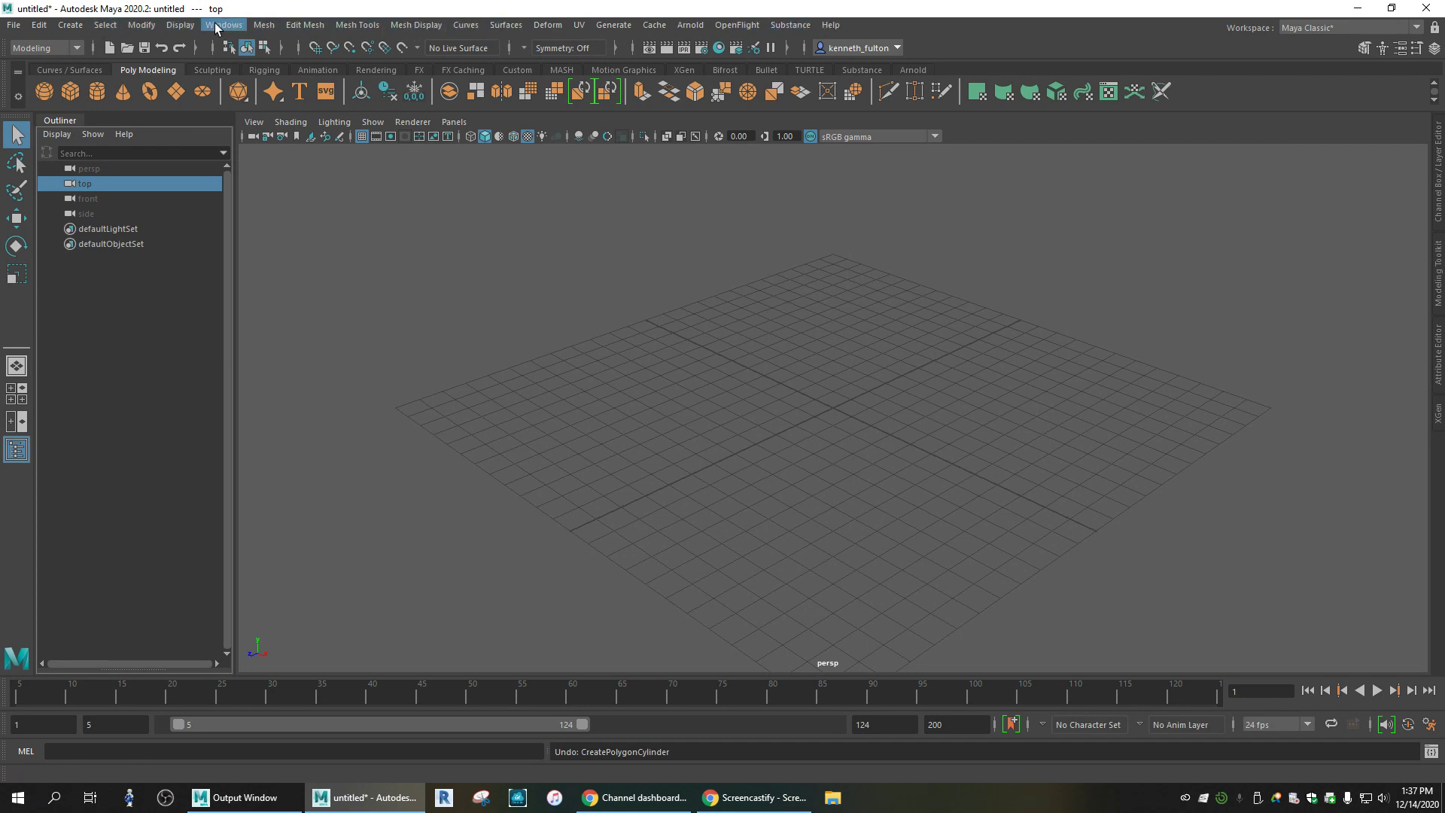
pyautogui.click(77, 48)
pyautogui.click(38, 80)
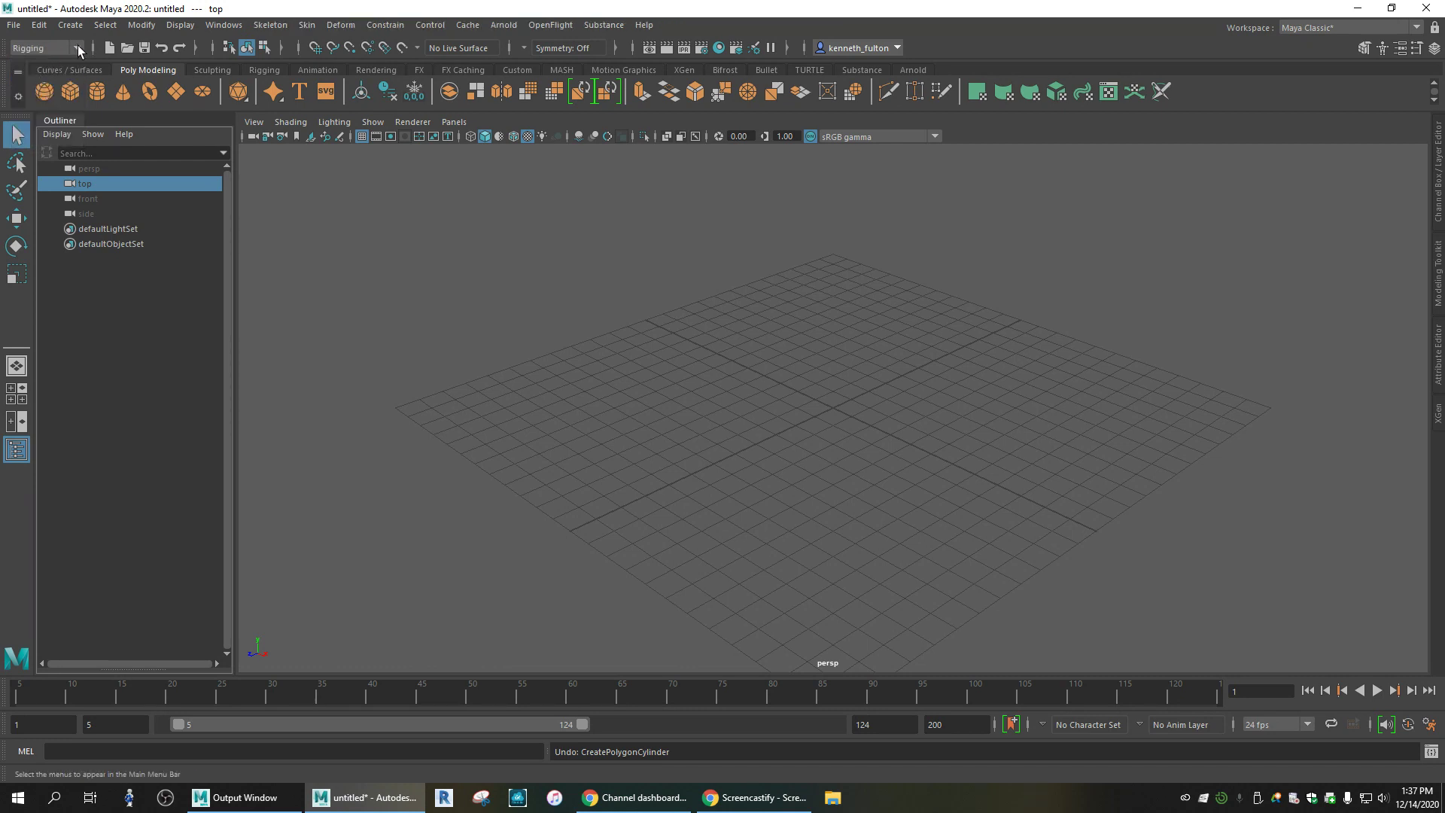
pyautogui.click(77, 48)
pyautogui.click(39, 96)
pyautogui.click(60, 50)
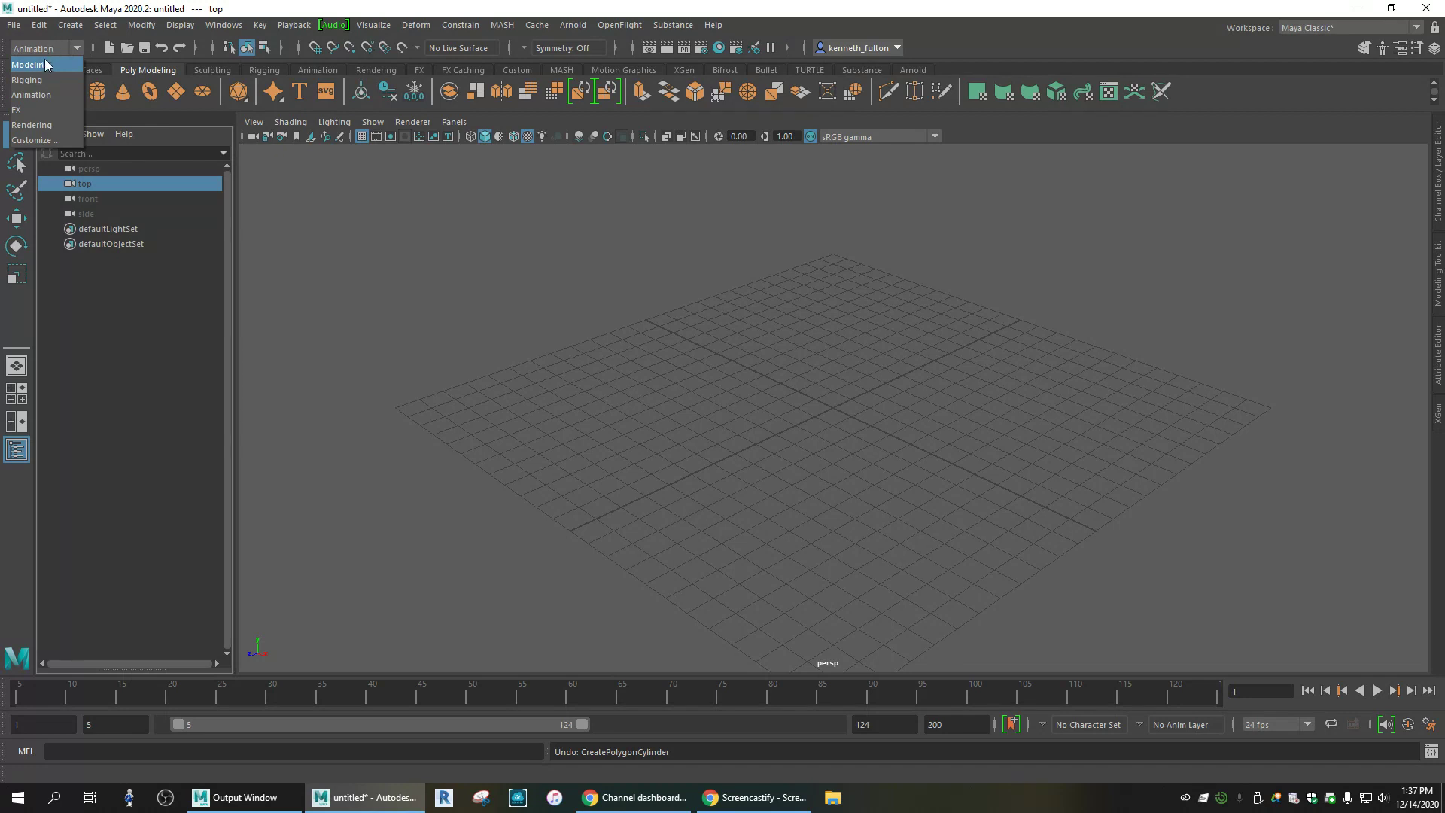
pyautogui.click(45, 65)
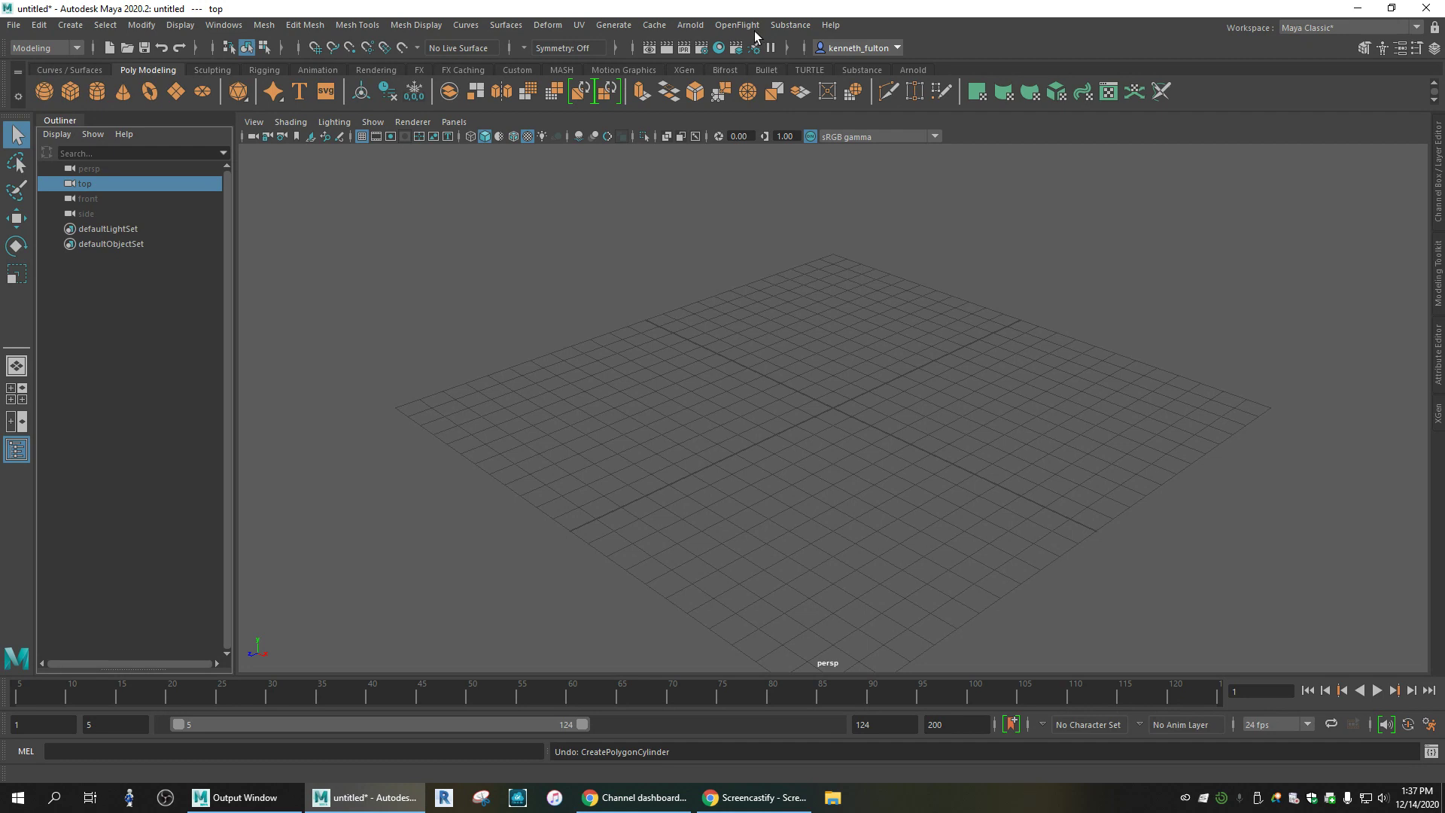
pyautogui.click(76, 47)
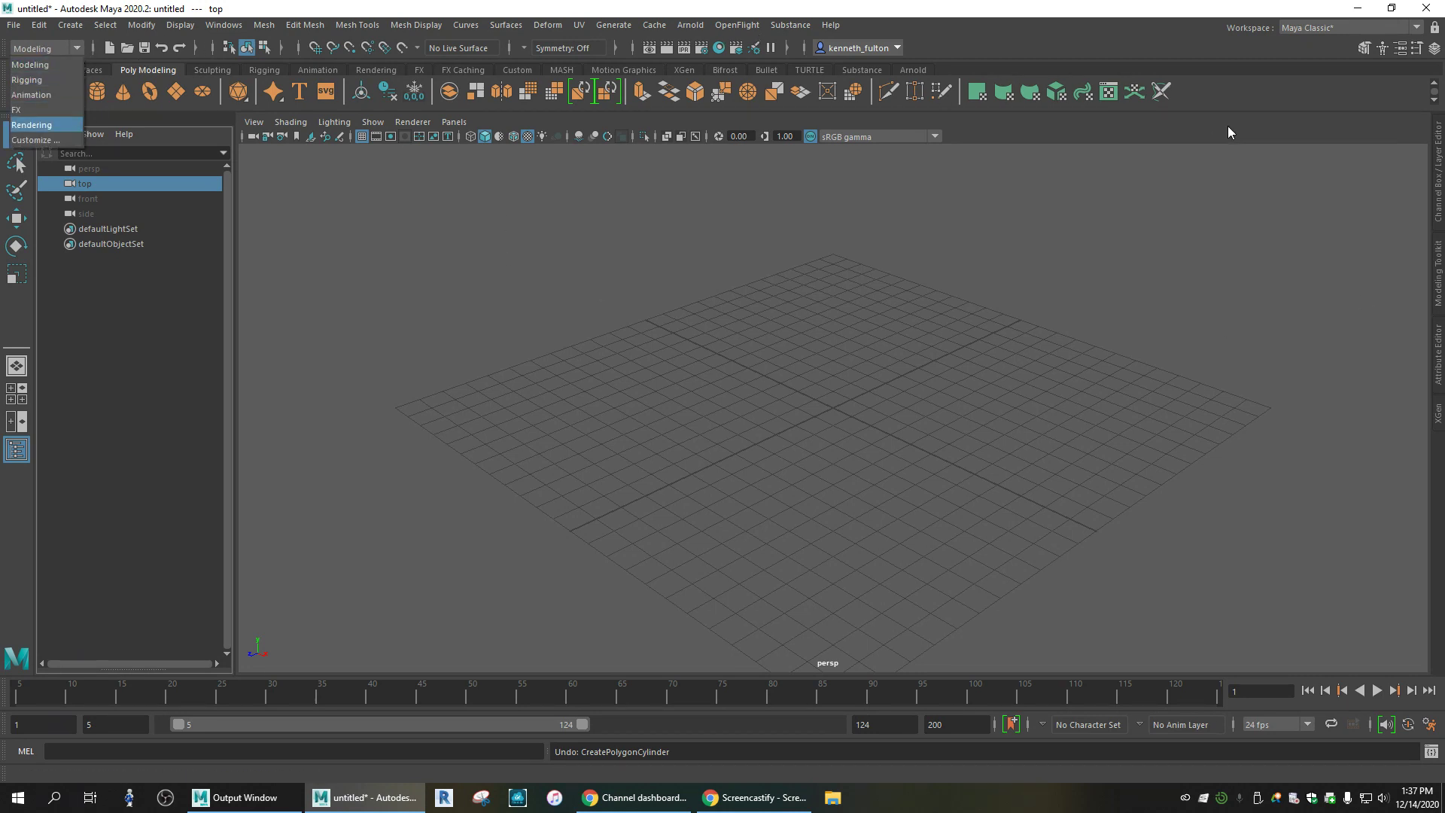
pyautogui.click(46, 63)
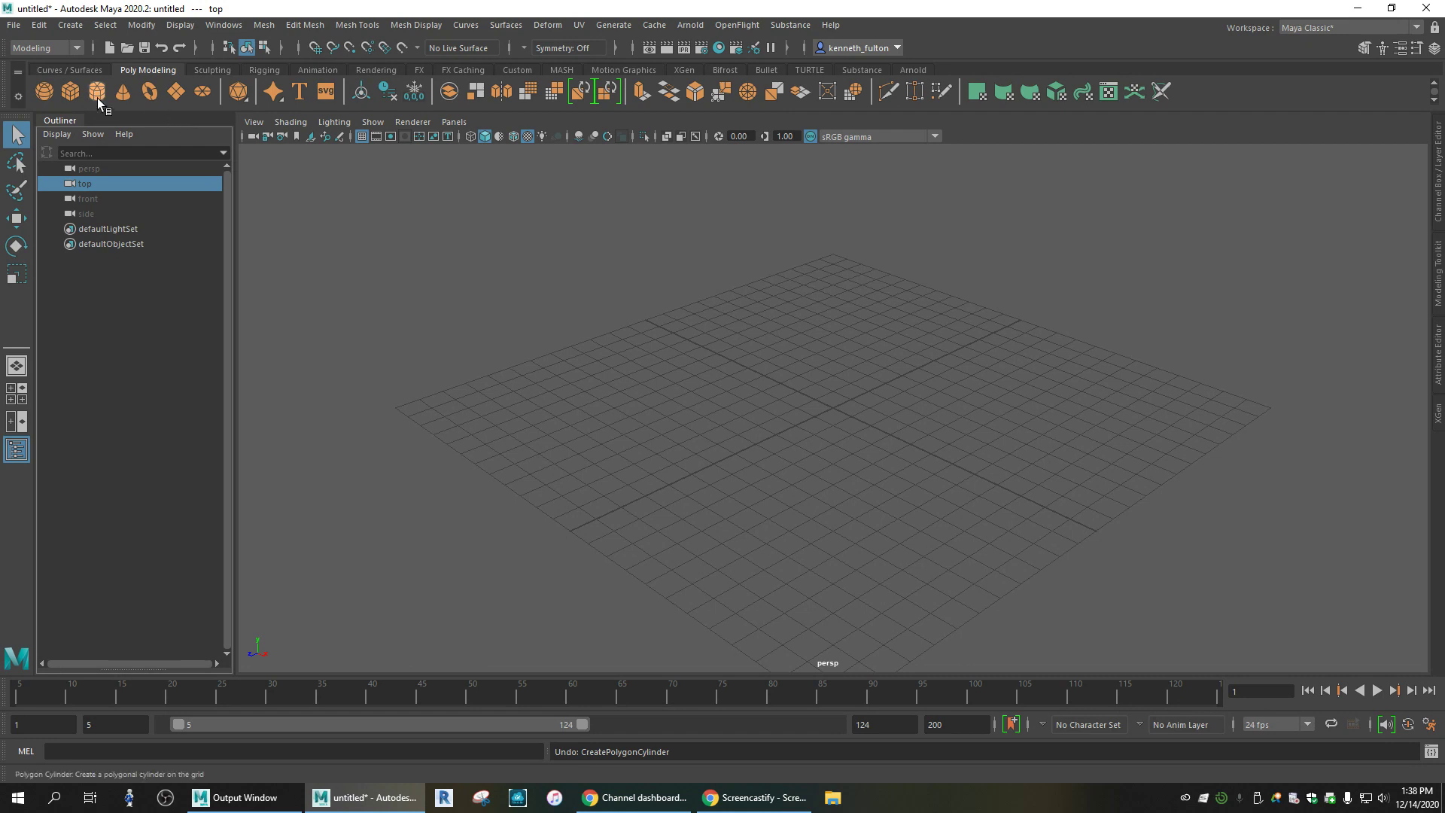
# Create a polygon sphere on the grid and move it to about X 3.32, Y 2.22, Z 4.07
pyautogui.click(45, 91)
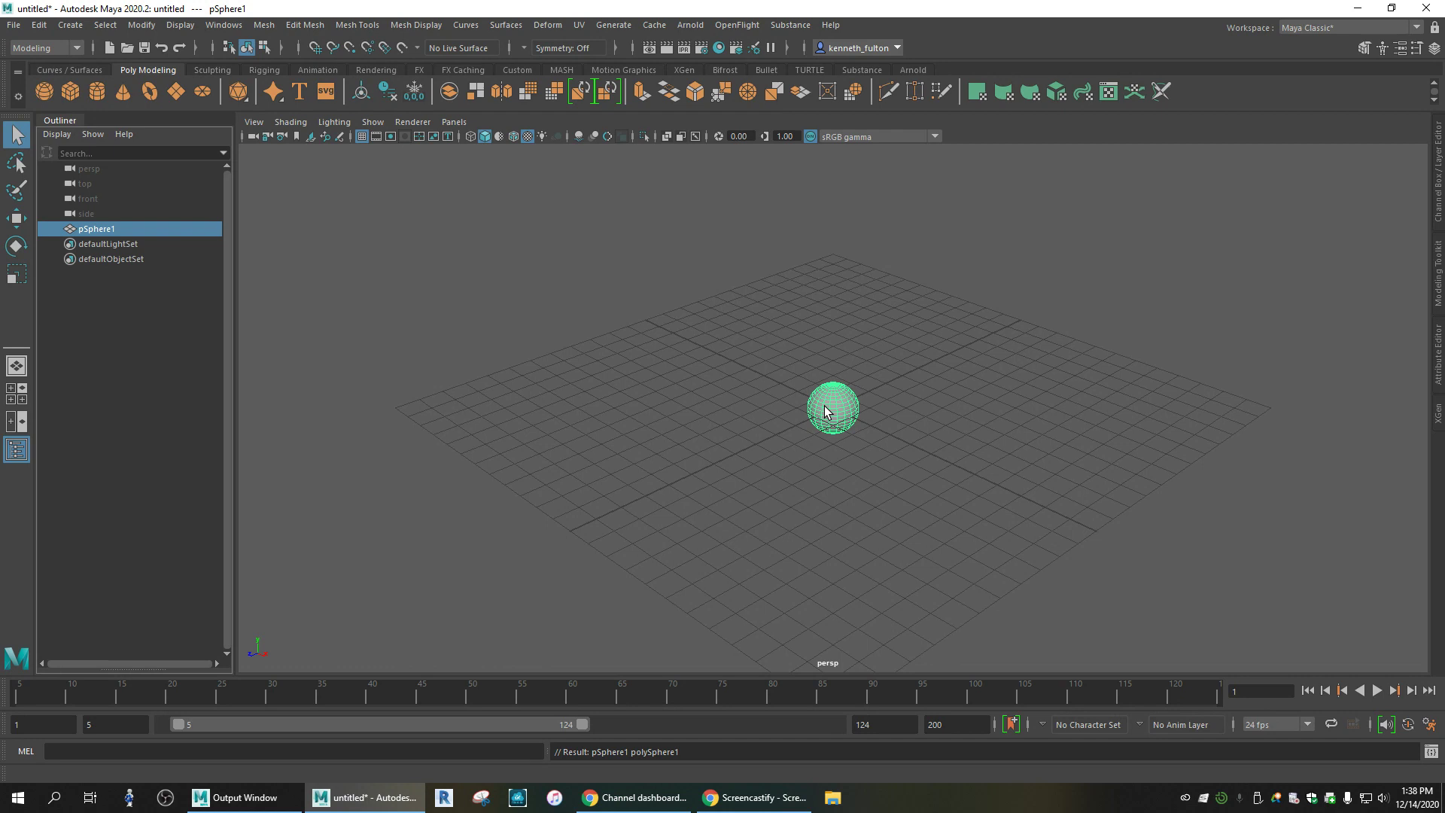
pyautogui.press('w')
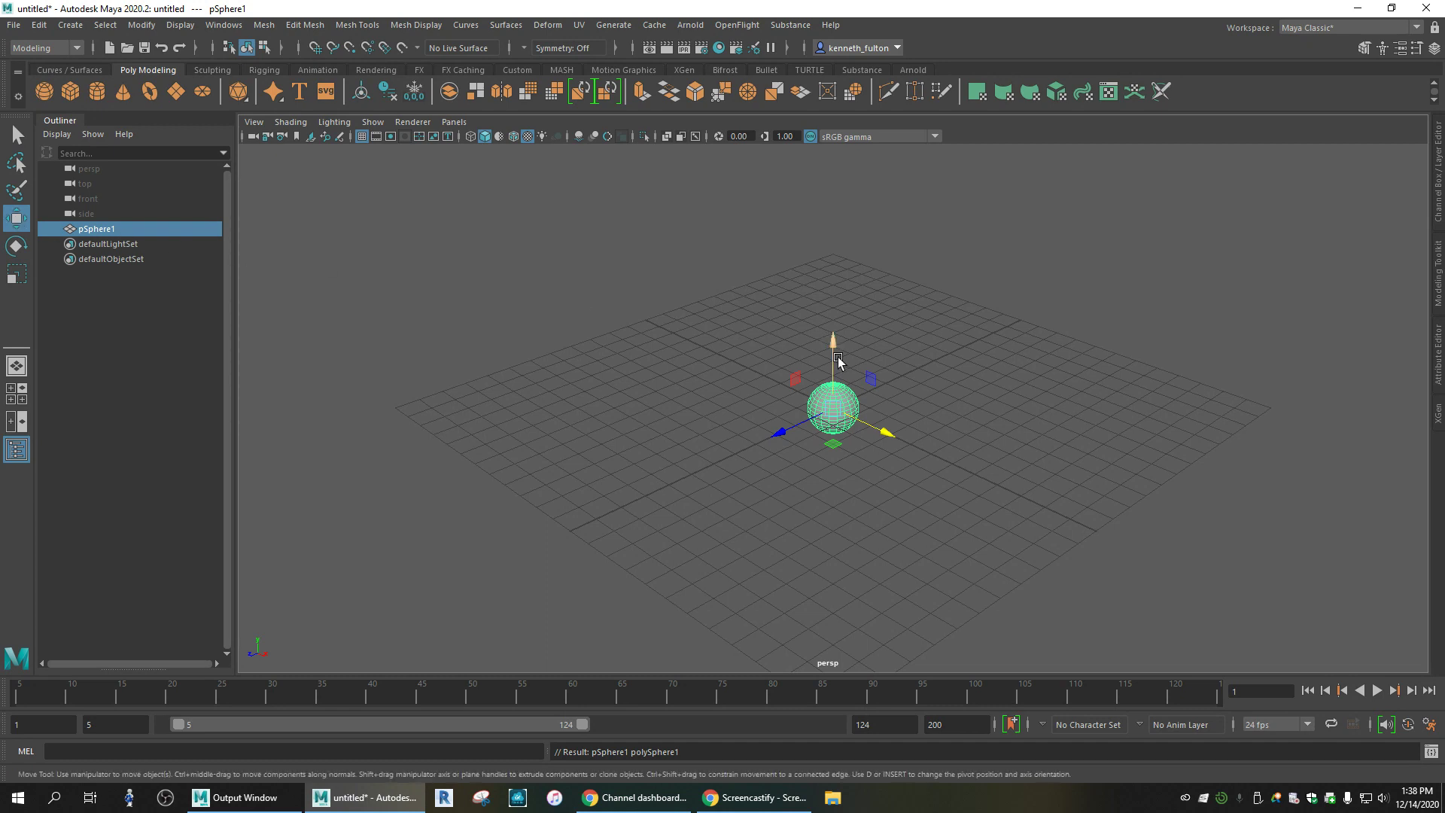
pyautogui.moveTo(834, 343); pyautogui.dragTo(835, 292)
pyautogui.moveTo(866, 379); pyautogui.dragTo(774, 444)
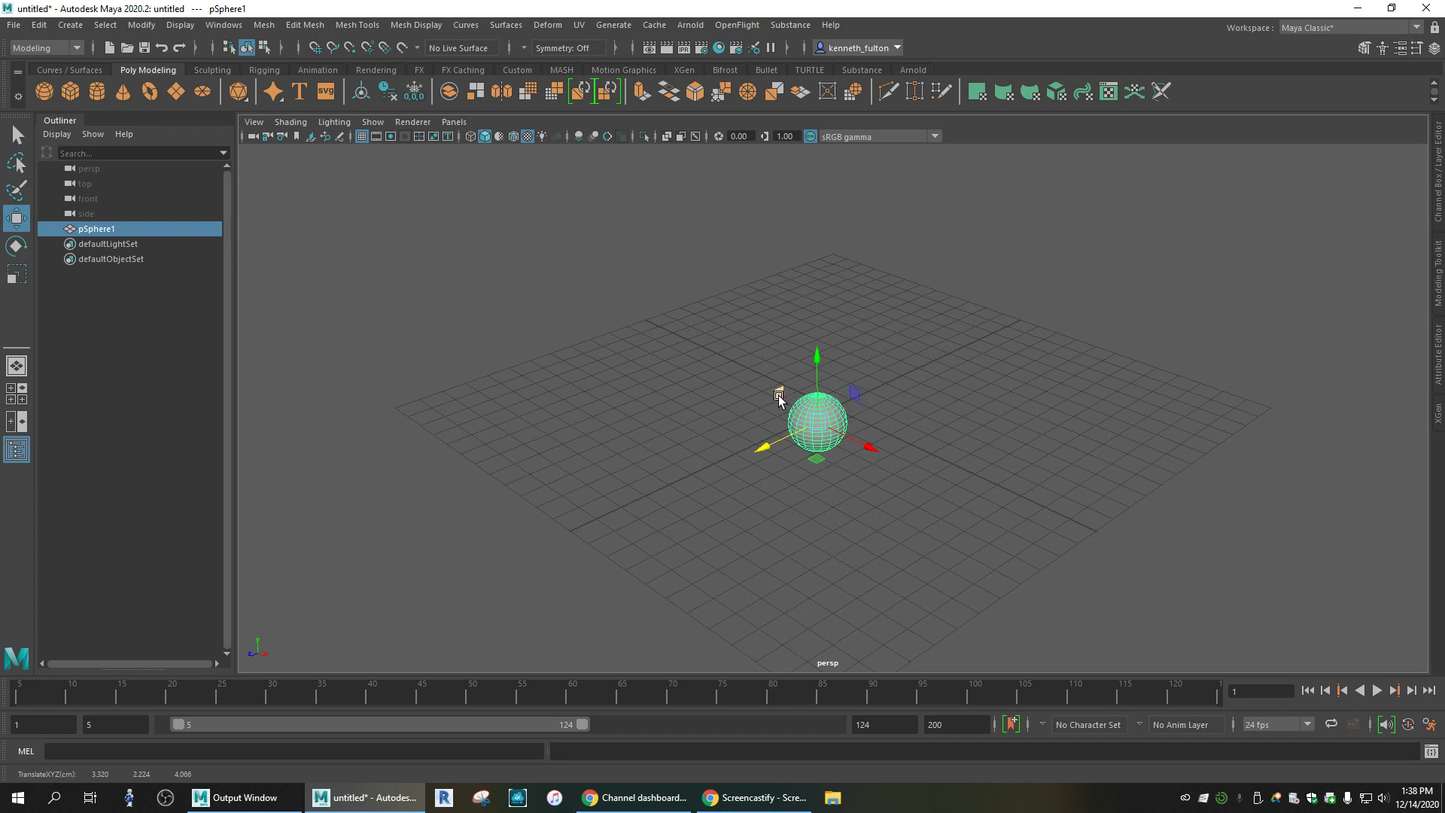
# Reselect the sphere and move it with the two-axis plane handles to about X 5.14, Y 5.54, Z 4.09
pyautogui.click(643, 361)
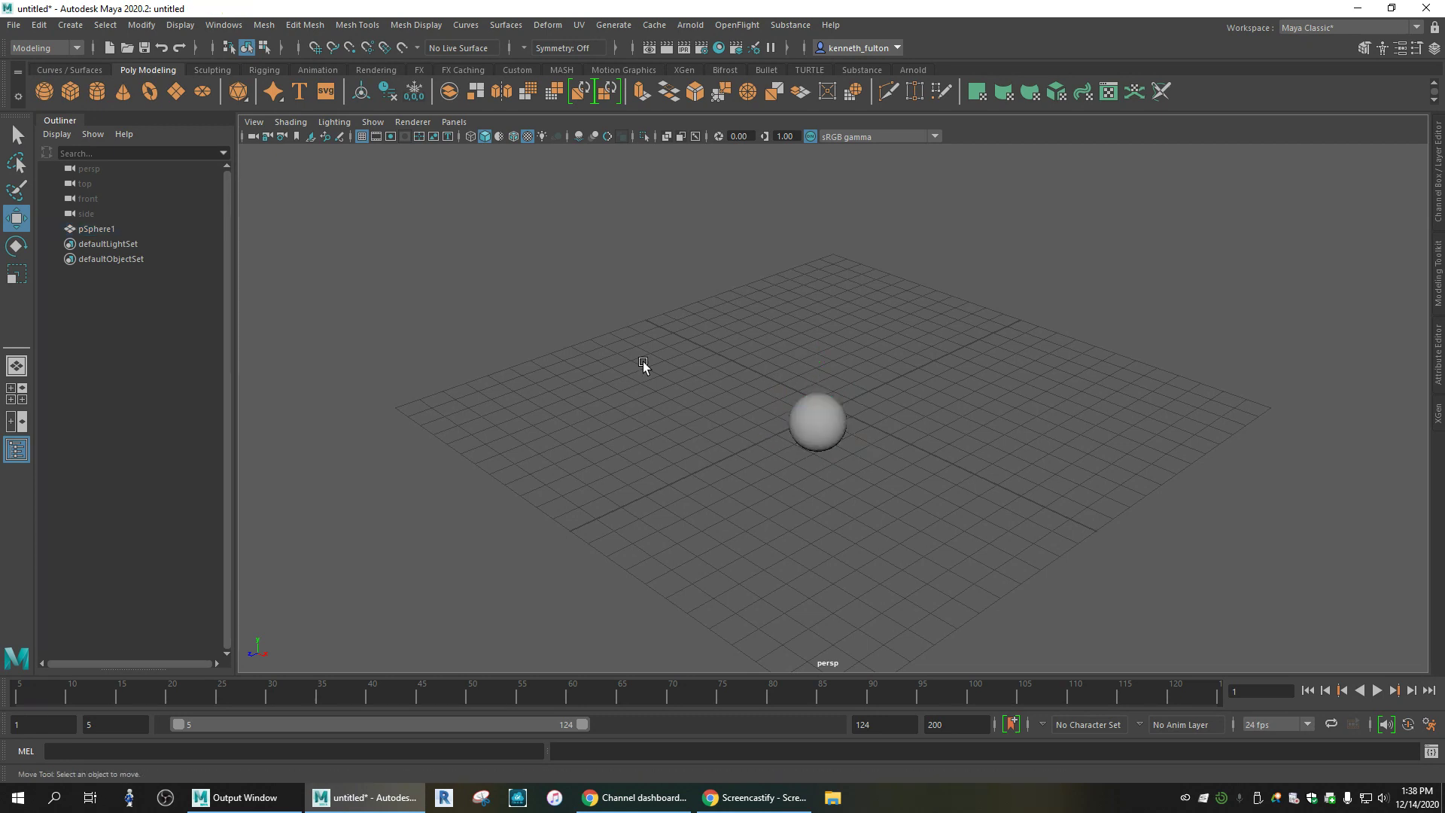
pyautogui.click(789, 419)
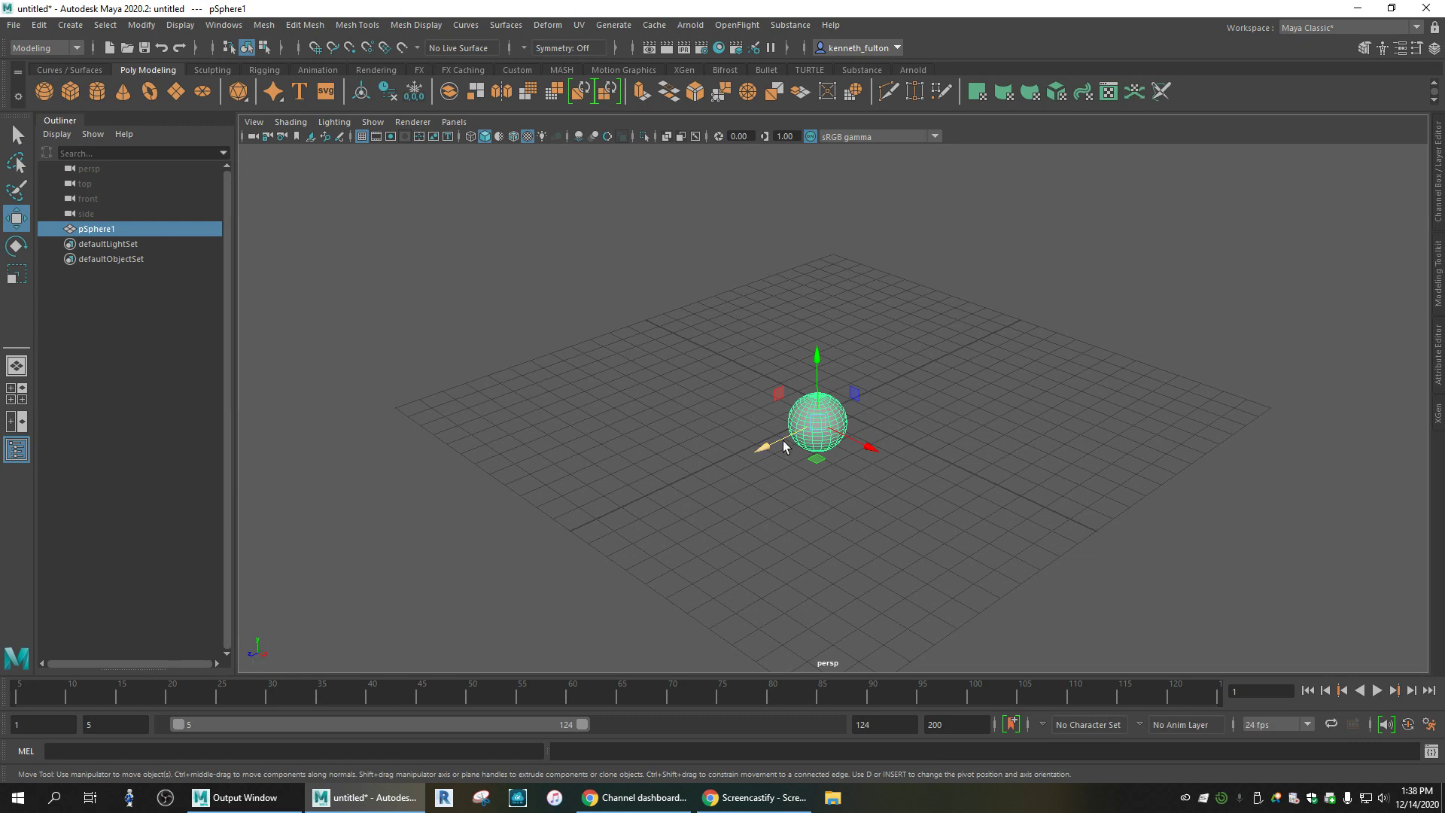
pyautogui.click(818, 356)
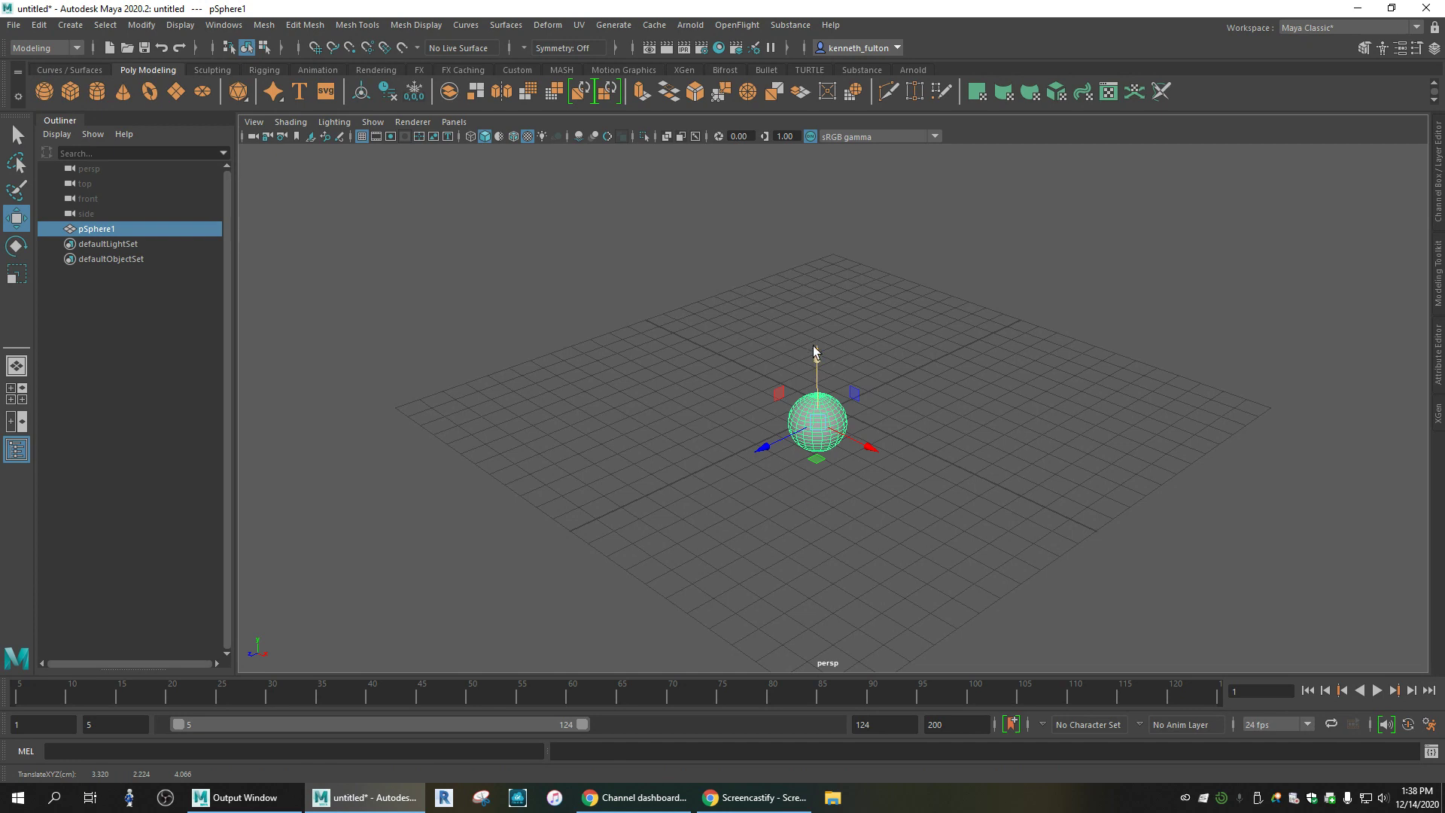
pyautogui.click(779, 397)
pyautogui.moveTo(778, 397); pyautogui.dragTo(856, 314)
pyautogui.moveTo(823, 380); pyautogui.dragTo(830, 563)
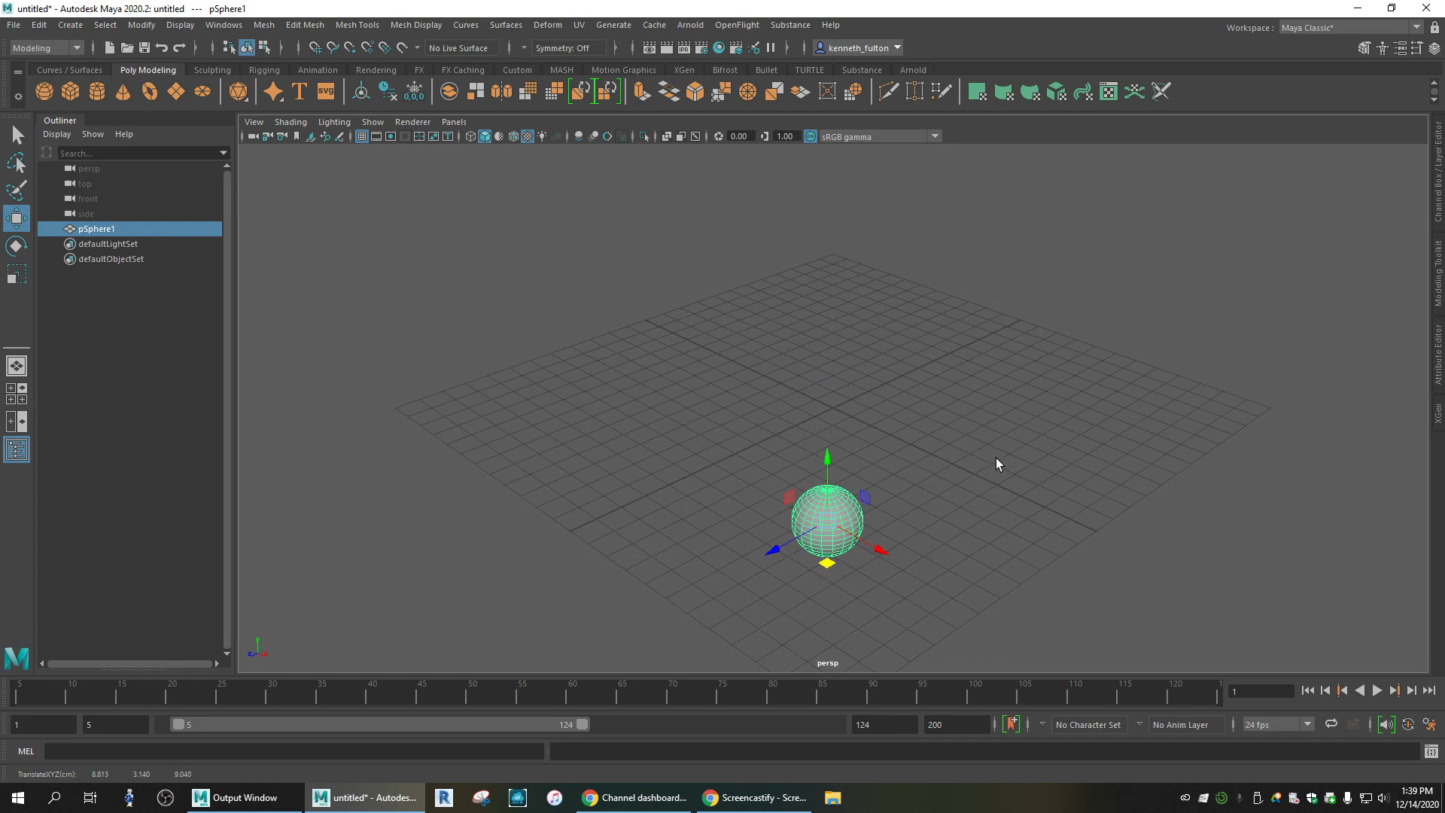
pyautogui.moveTo(828, 565); pyautogui.dragTo(824, 515)
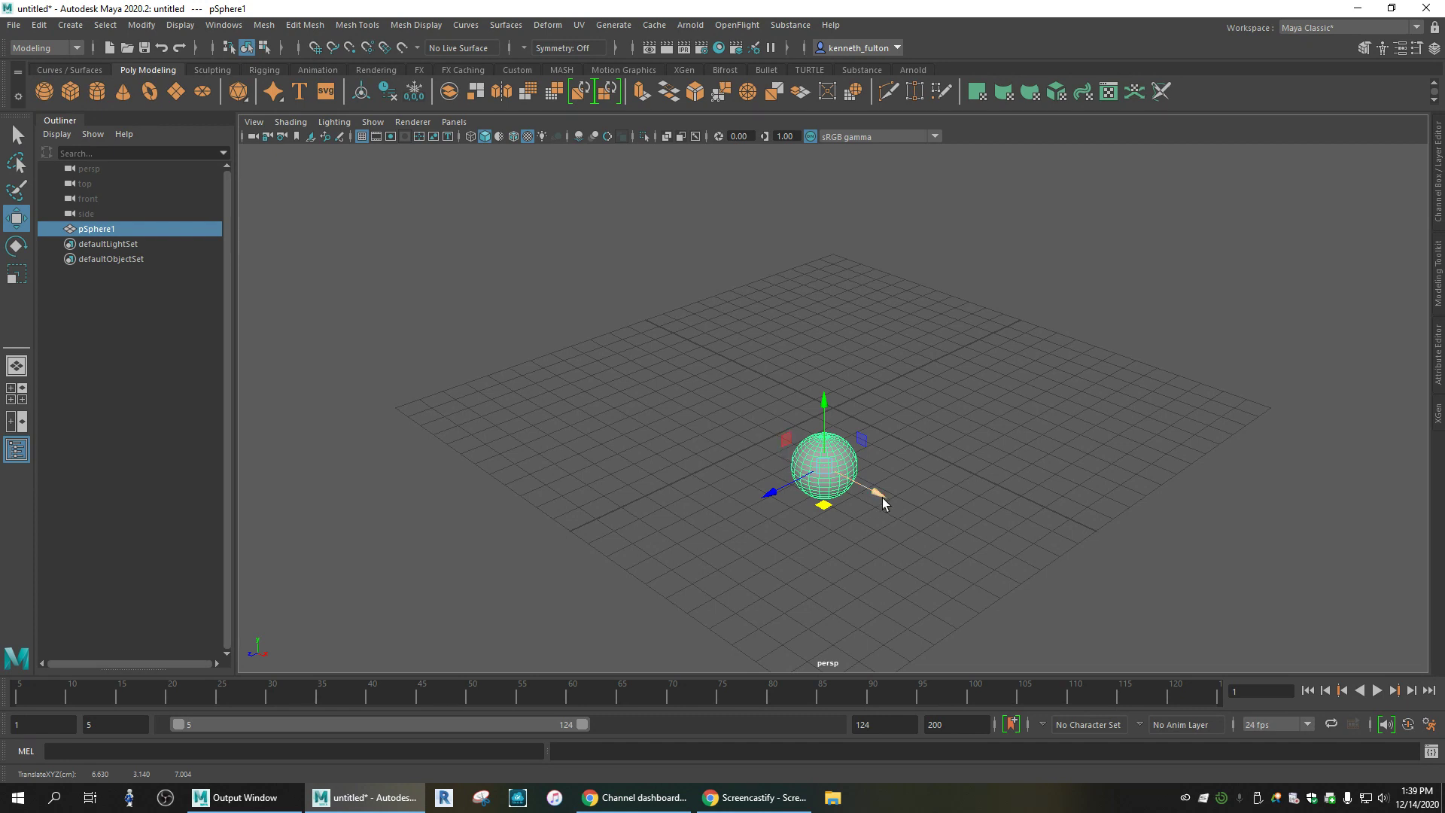
pyautogui.moveTo(787, 440); pyautogui.dragTo(879, 314)
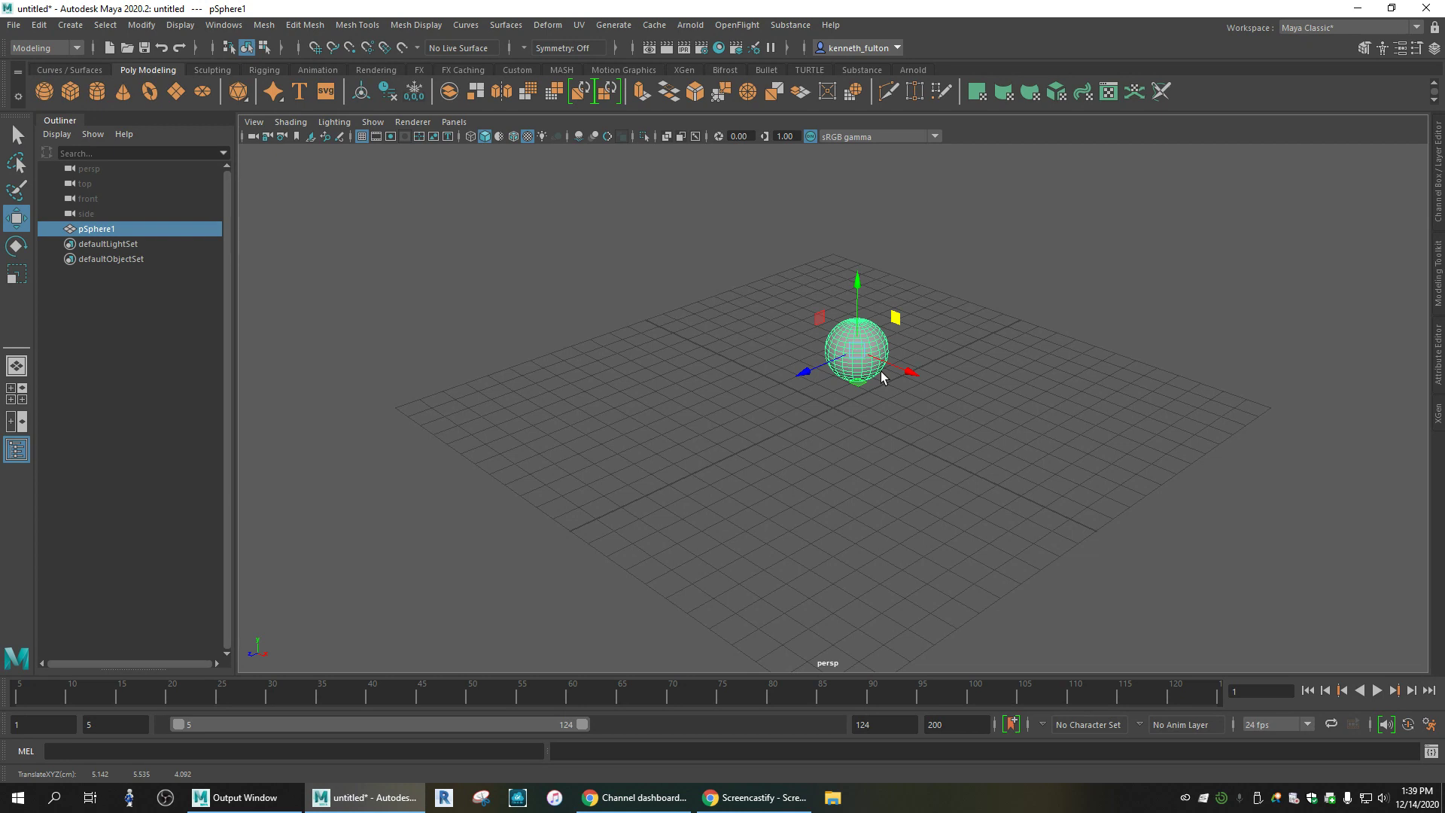
# Rotate the sphere around its individual axes and freely to about -188, -132 and 188 degrees in X, Y and Z
pyautogui.press('e')
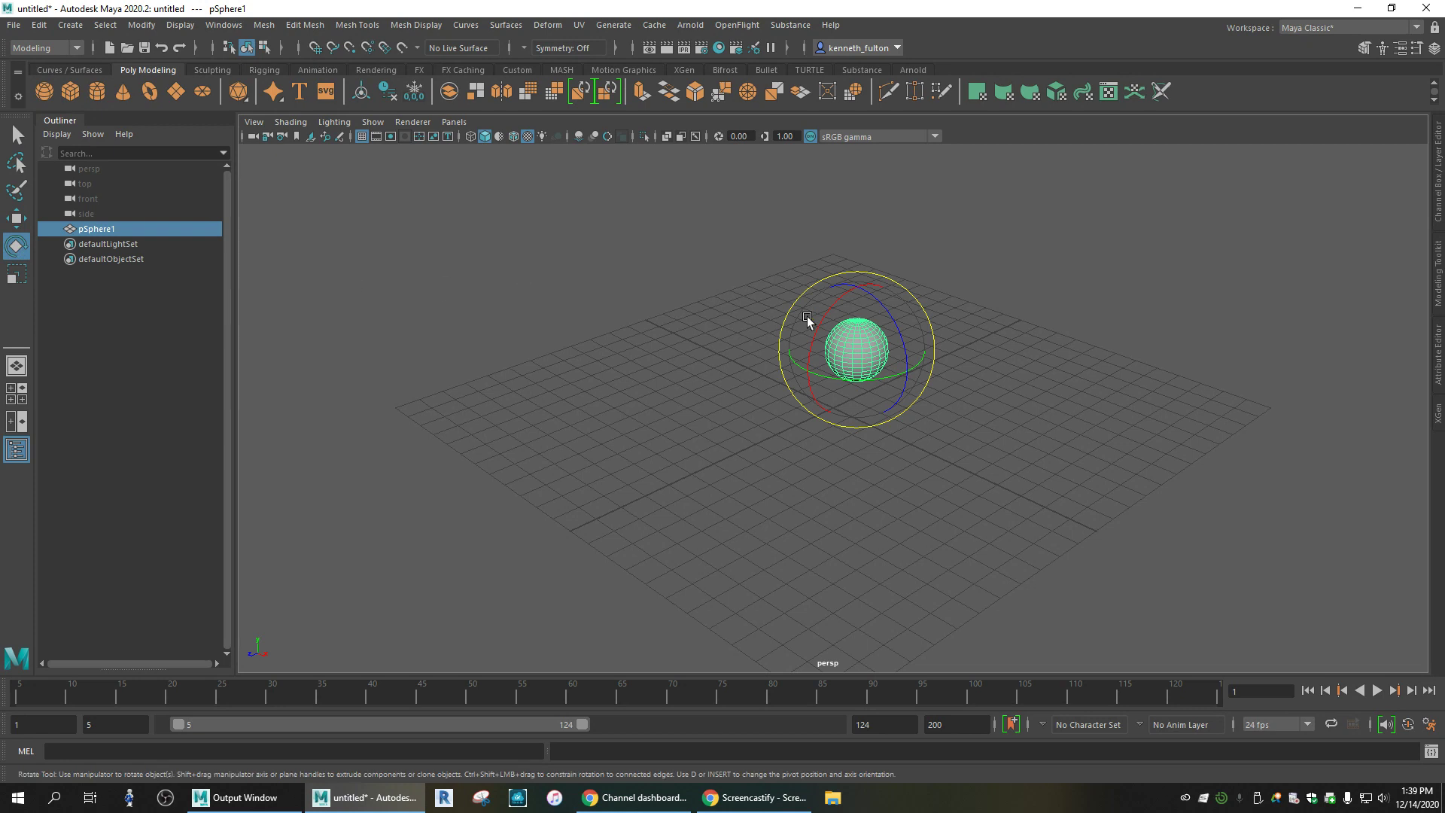
pyautogui.moveTo(887, 313)
pyautogui.mouseDown()
pyautogui.moveTo(777, 249)
pyautogui.moveTo(935, 378)
pyautogui.moveTo(865, 326)
pyautogui.moveTo(923, 381)
pyautogui.moveTo(871, 313)
pyautogui.moveTo(903, 325)
pyautogui.mouseUp()
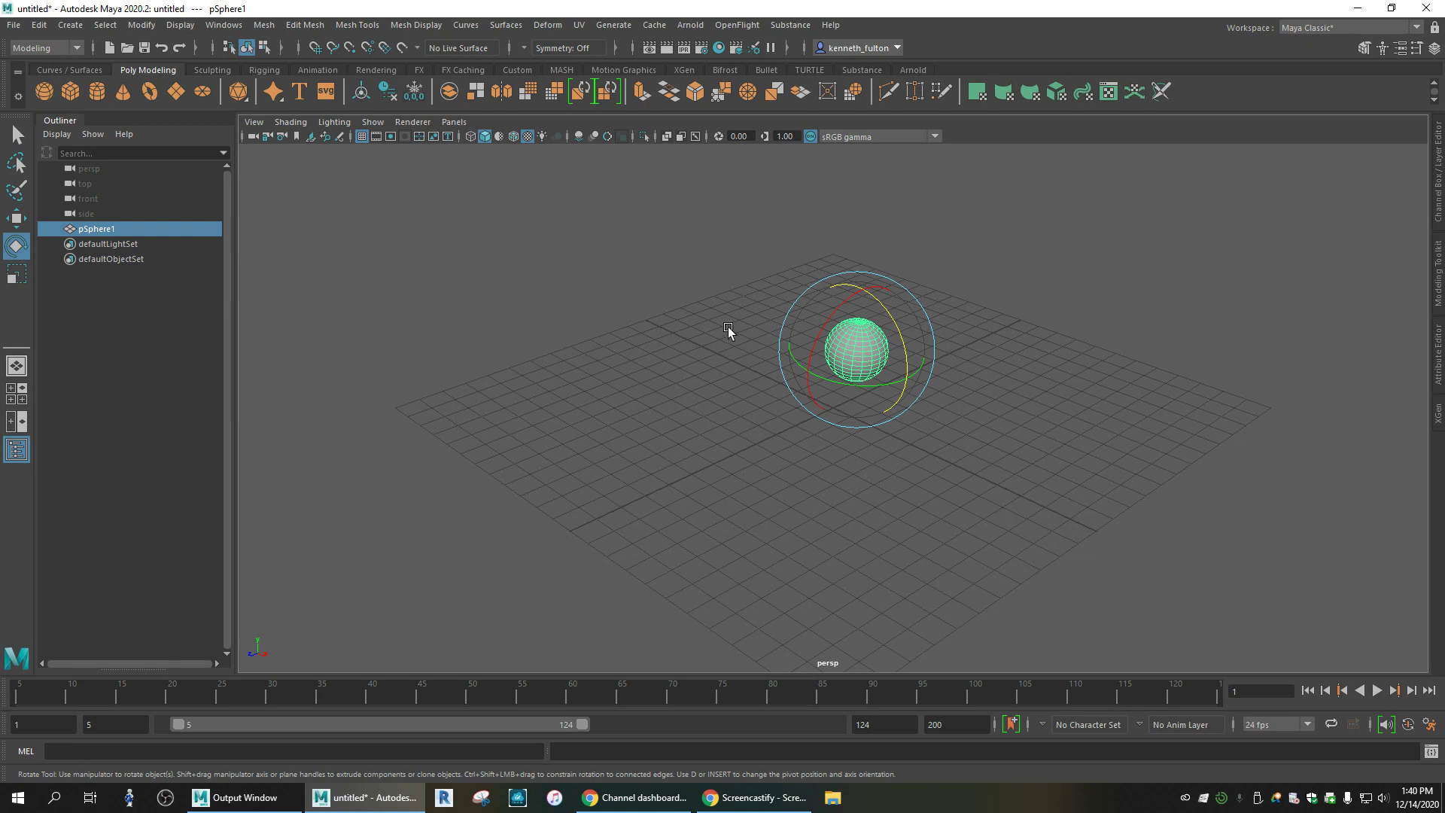
pyautogui.moveTo(877, 385); pyautogui.dragTo(838, 386)
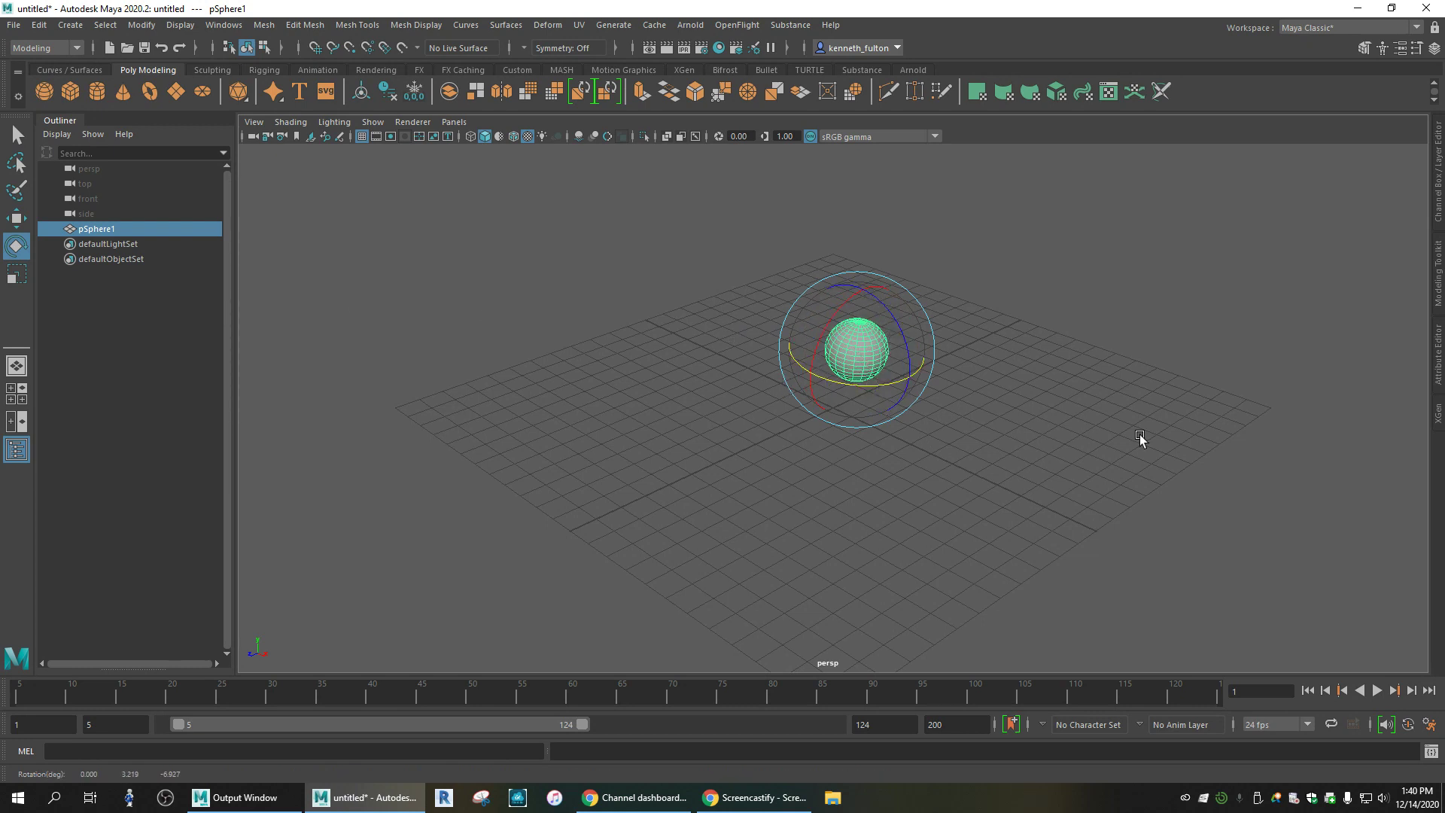
pyautogui.click(1140, 435)
pyautogui.click(849, 362)
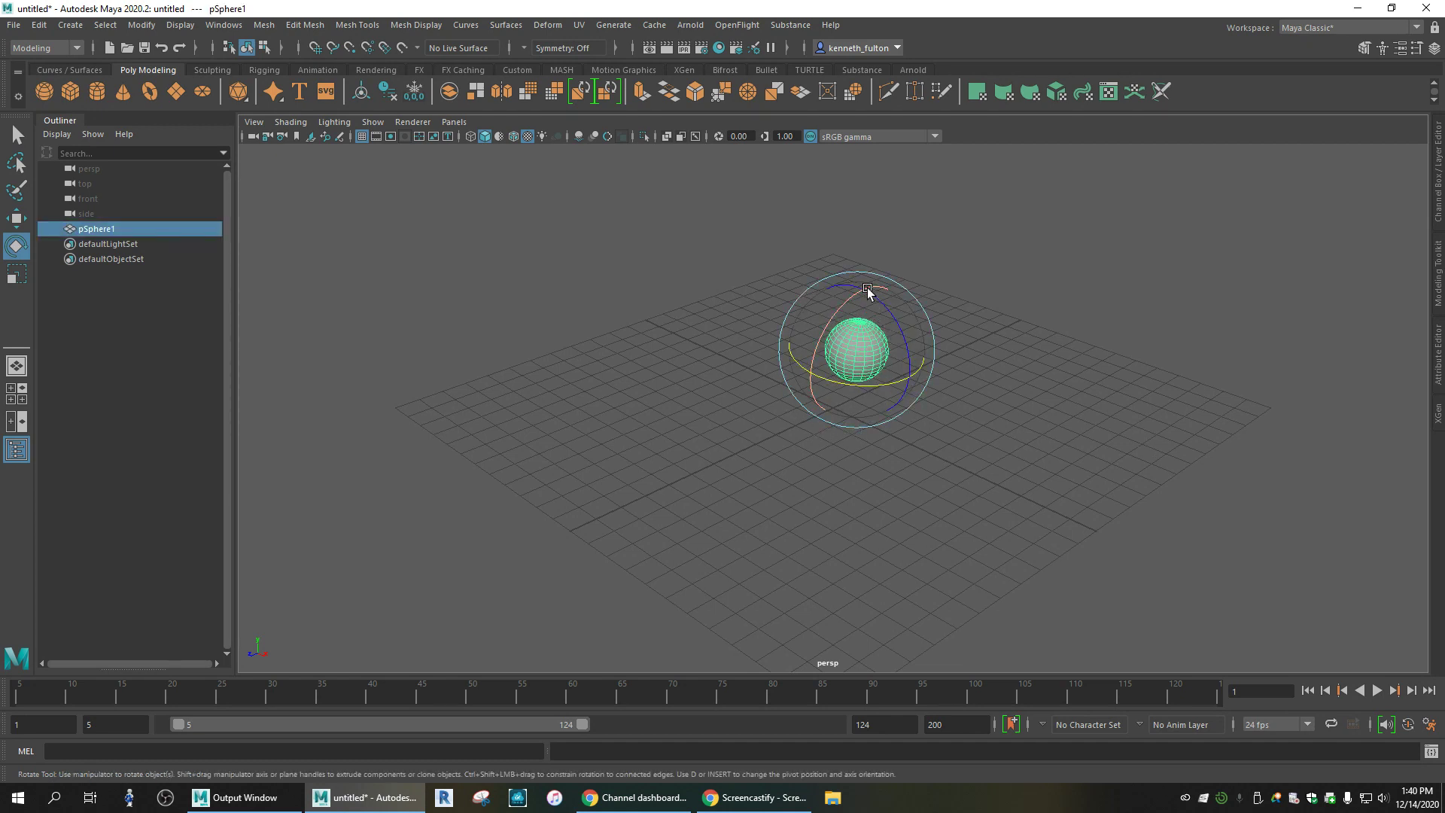
pyautogui.moveTo(852, 301); pyautogui.dragTo(903, 303)
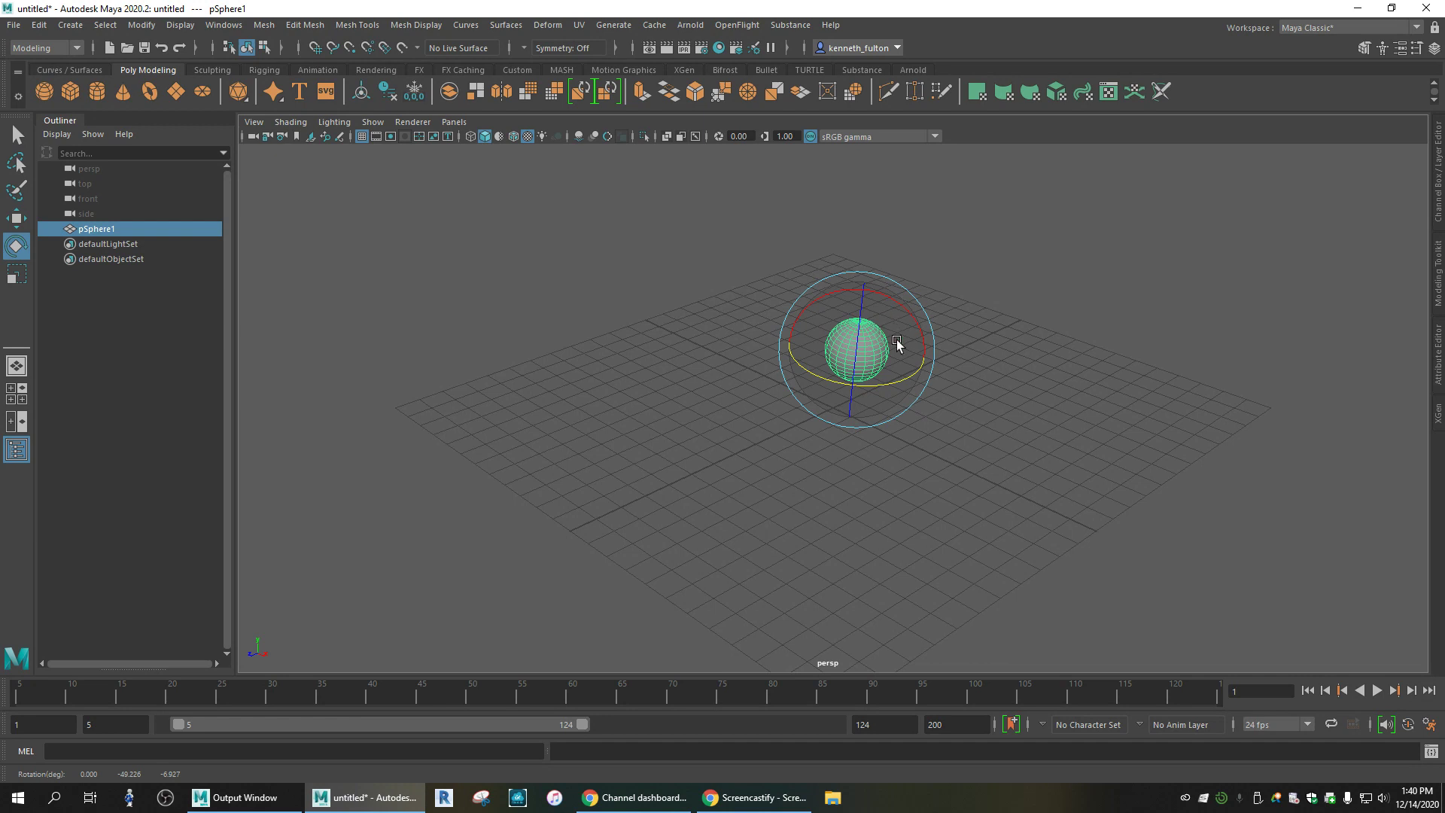
pyautogui.moveTo(892, 317); pyautogui.dragTo(959, 355)
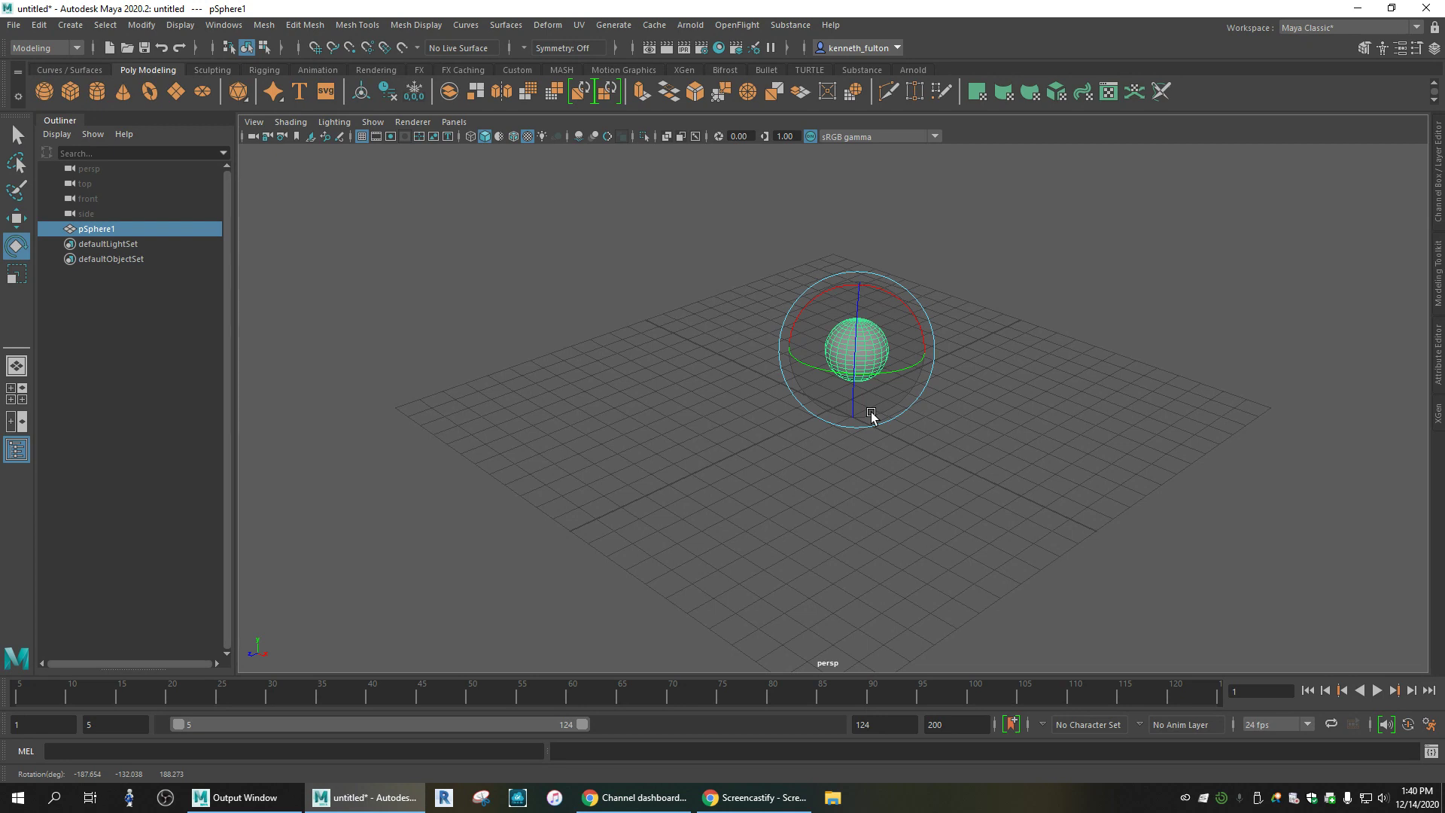
# Undo the sphere's rotations and its last move
pyautogui.press('r')
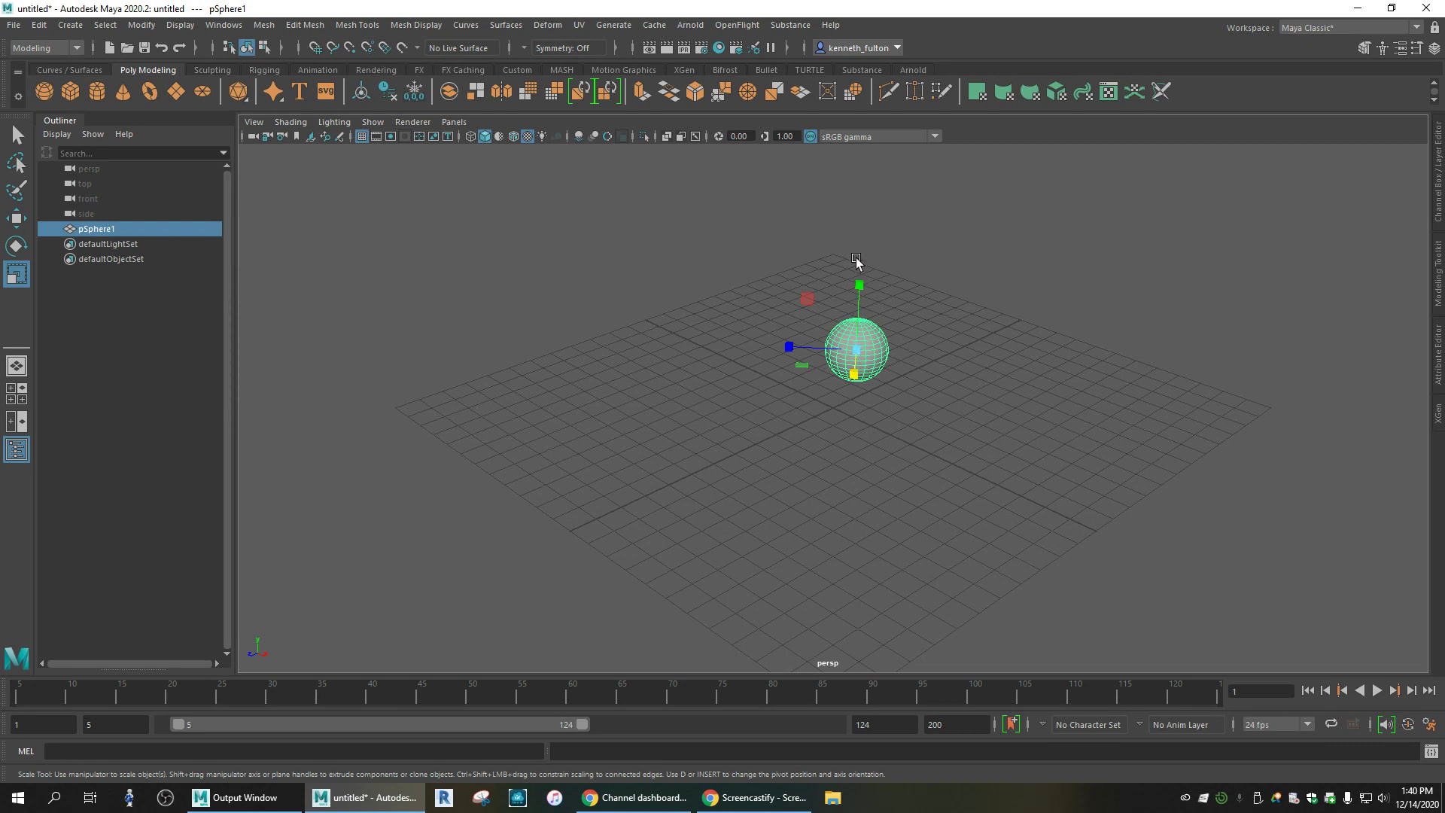
pyautogui.hotkey('ctrl', 'z')
pyautogui.hotkey('ctrl', 'z')
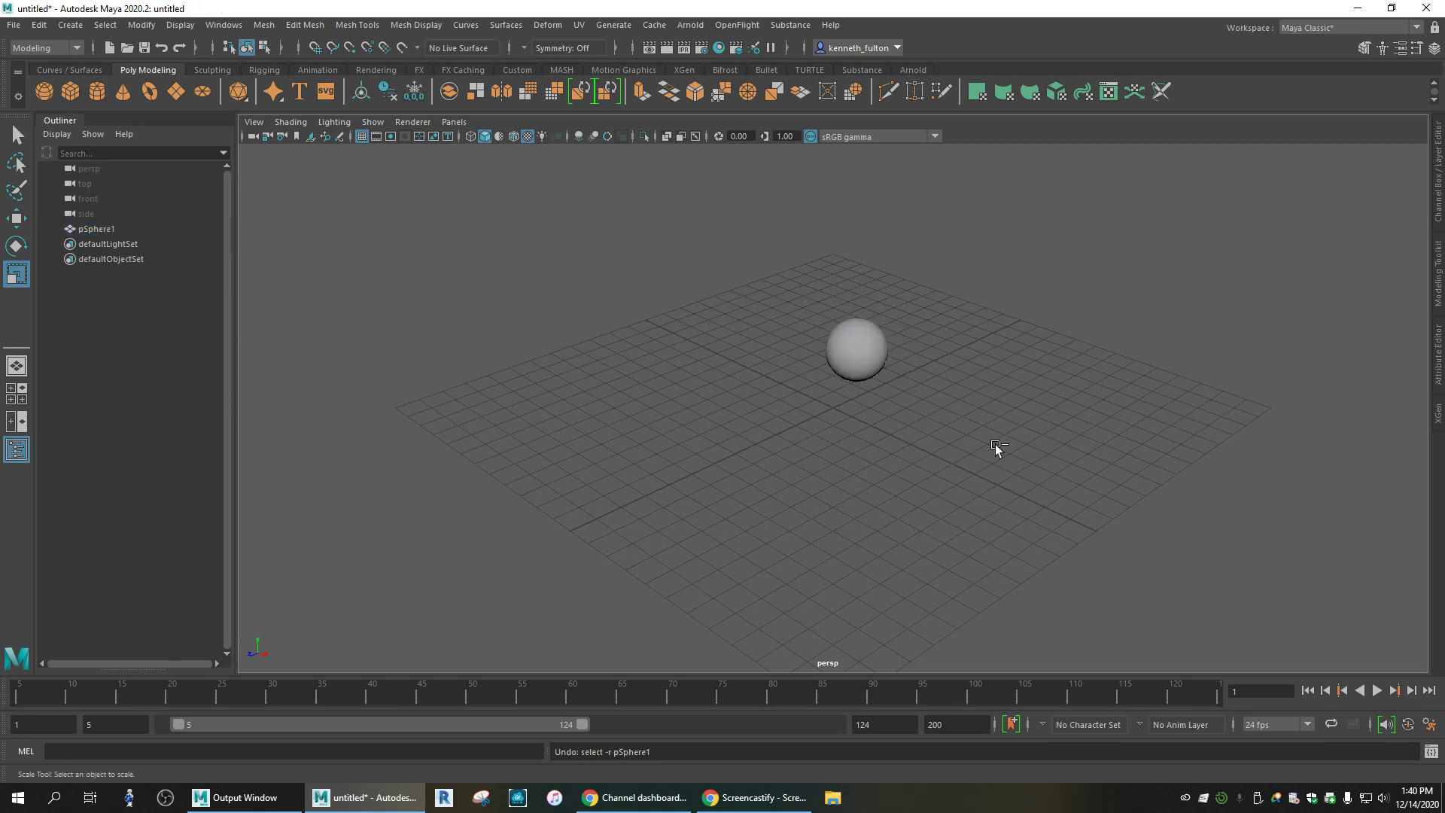
pyautogui.hotkey('ctrl', 'z')
pyautogui.hotkey('ctrl', 'z')
pyautogui.hotkey('ctrl', 'z')
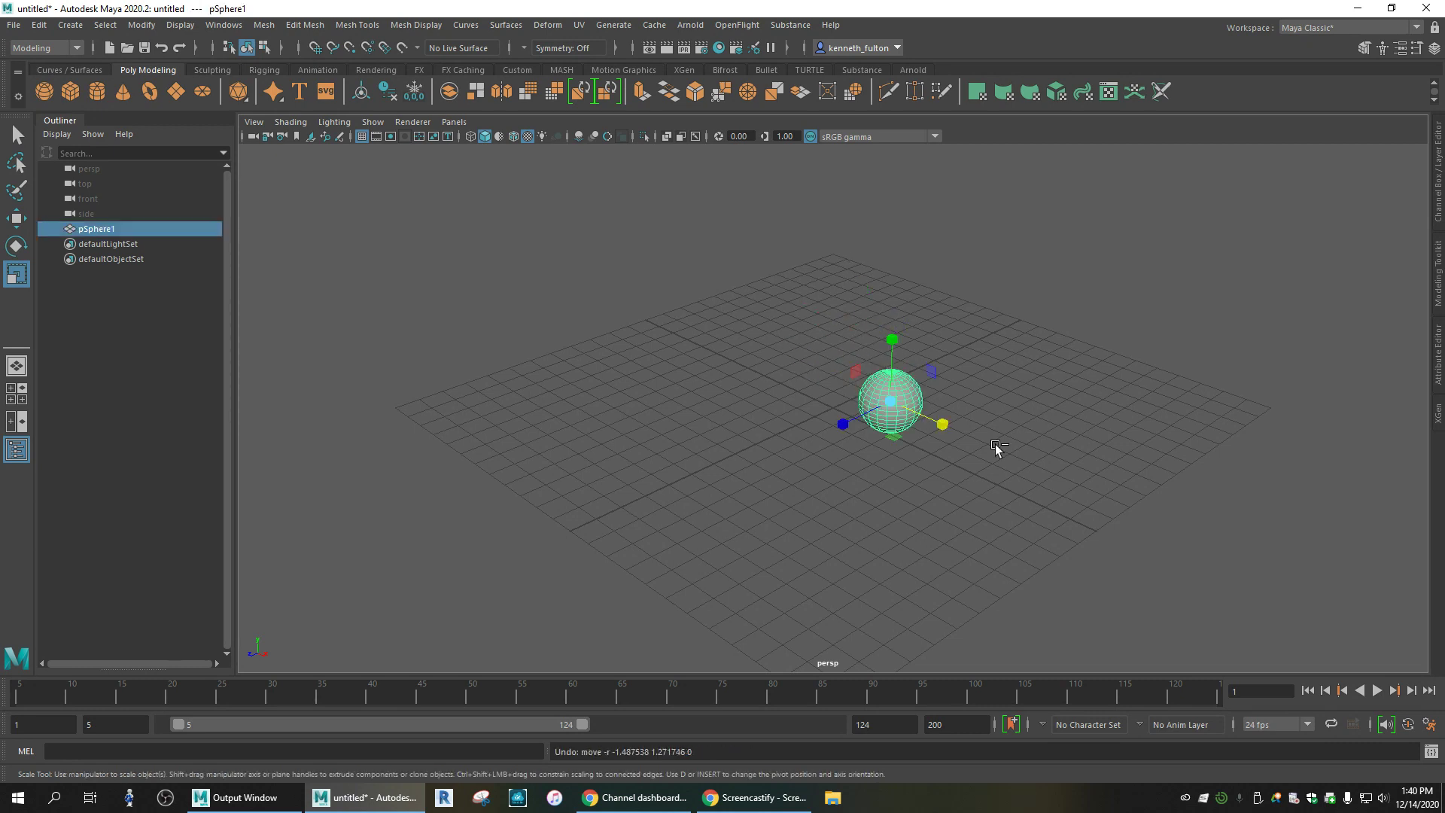
# Reselect the sphere, try scaling it vertically to about 1.89 times its height, and undo the stretch
pyautogui.click(1004, 422)
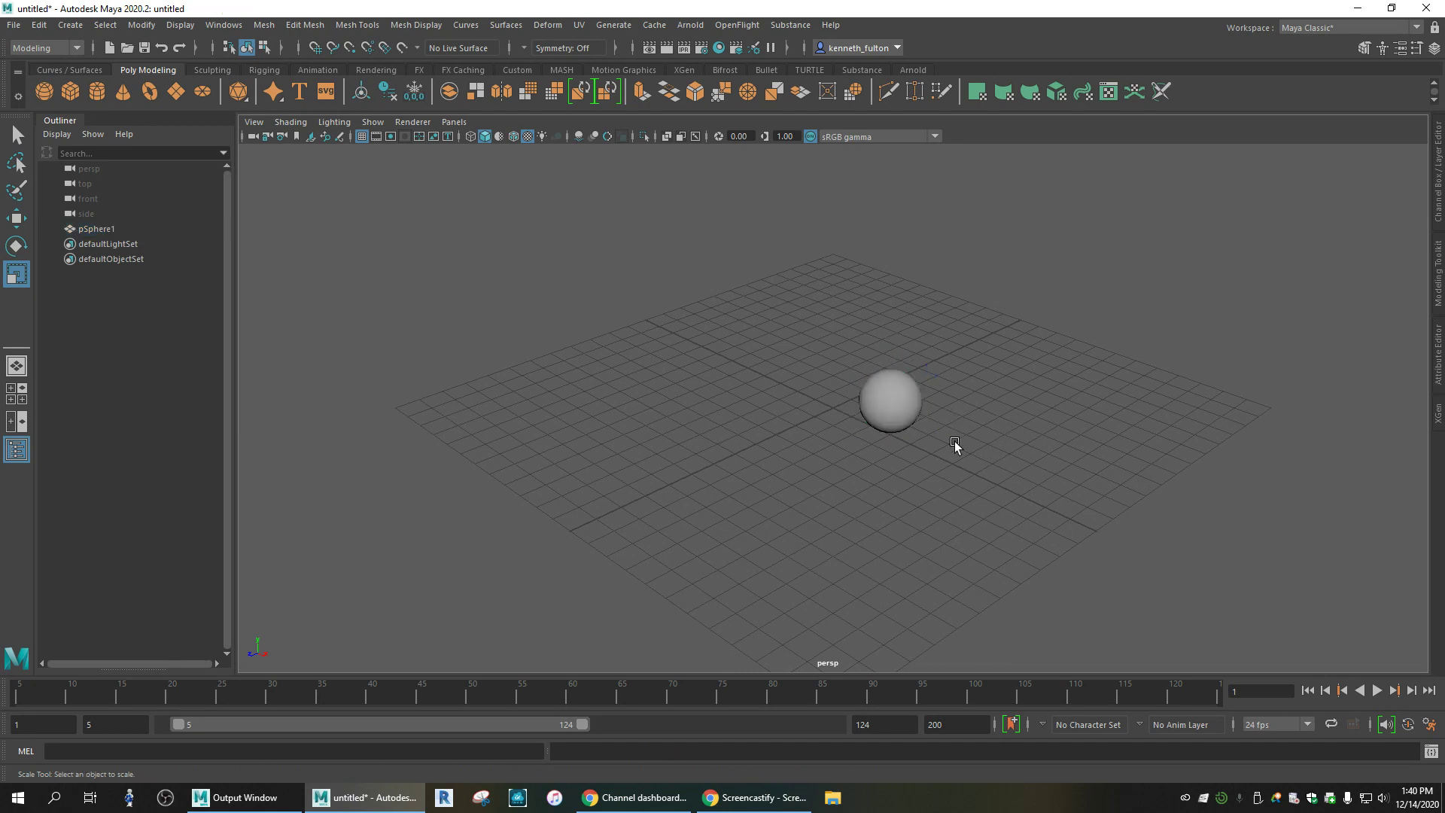
pyautogui.click(899, 399)
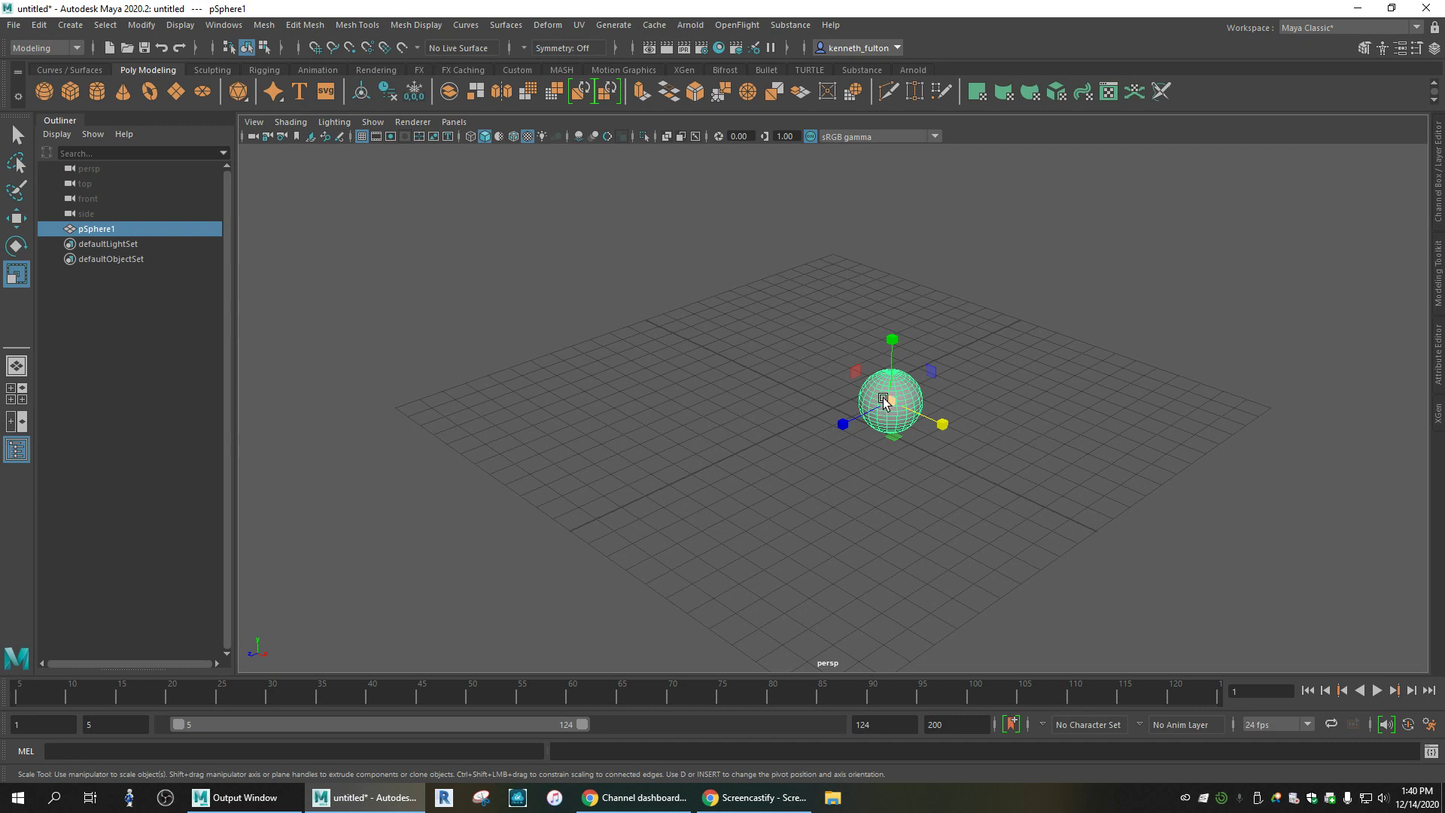
pyautogui.click(18, 219)
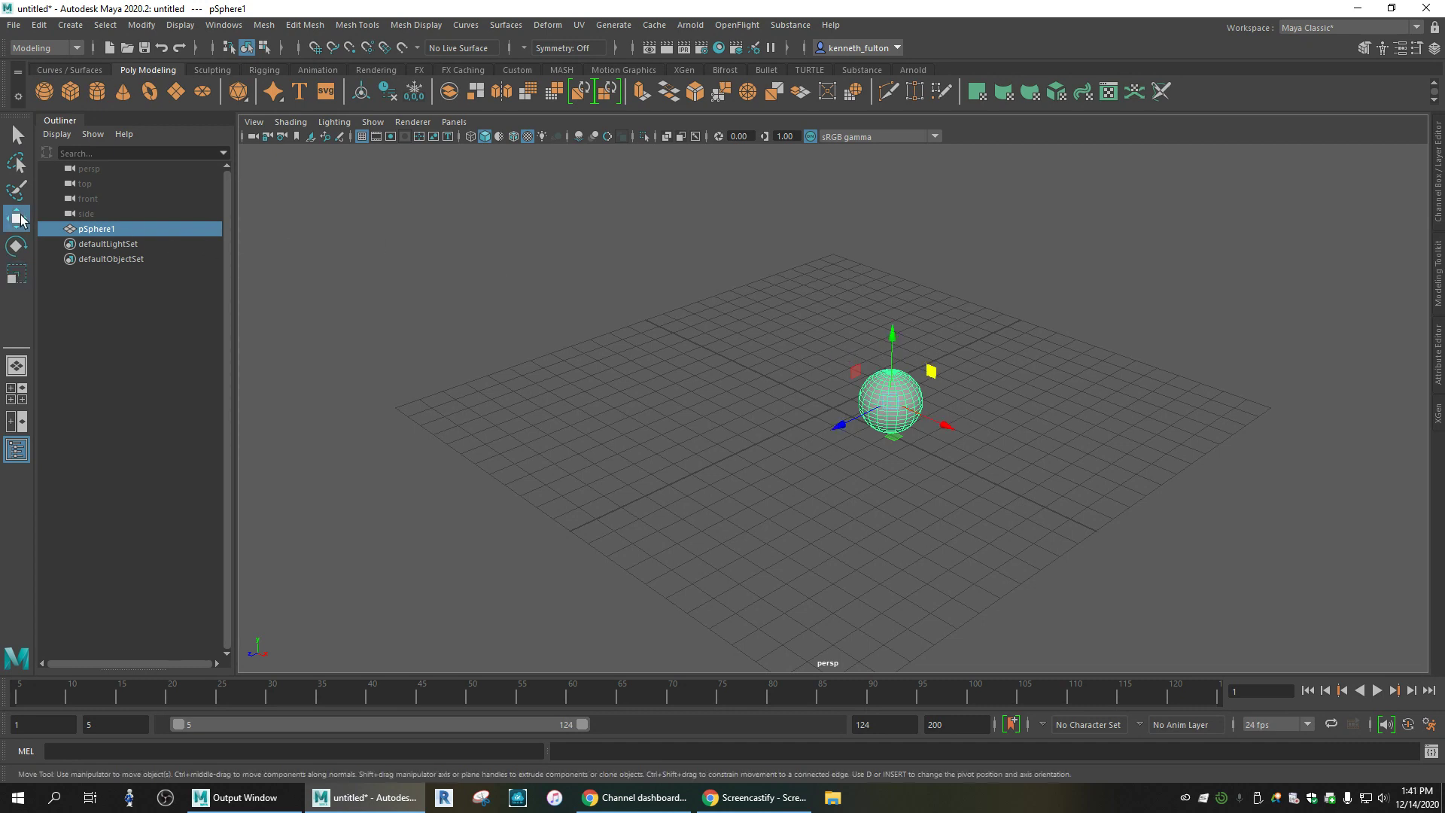
pyautogui.click(17, 274)
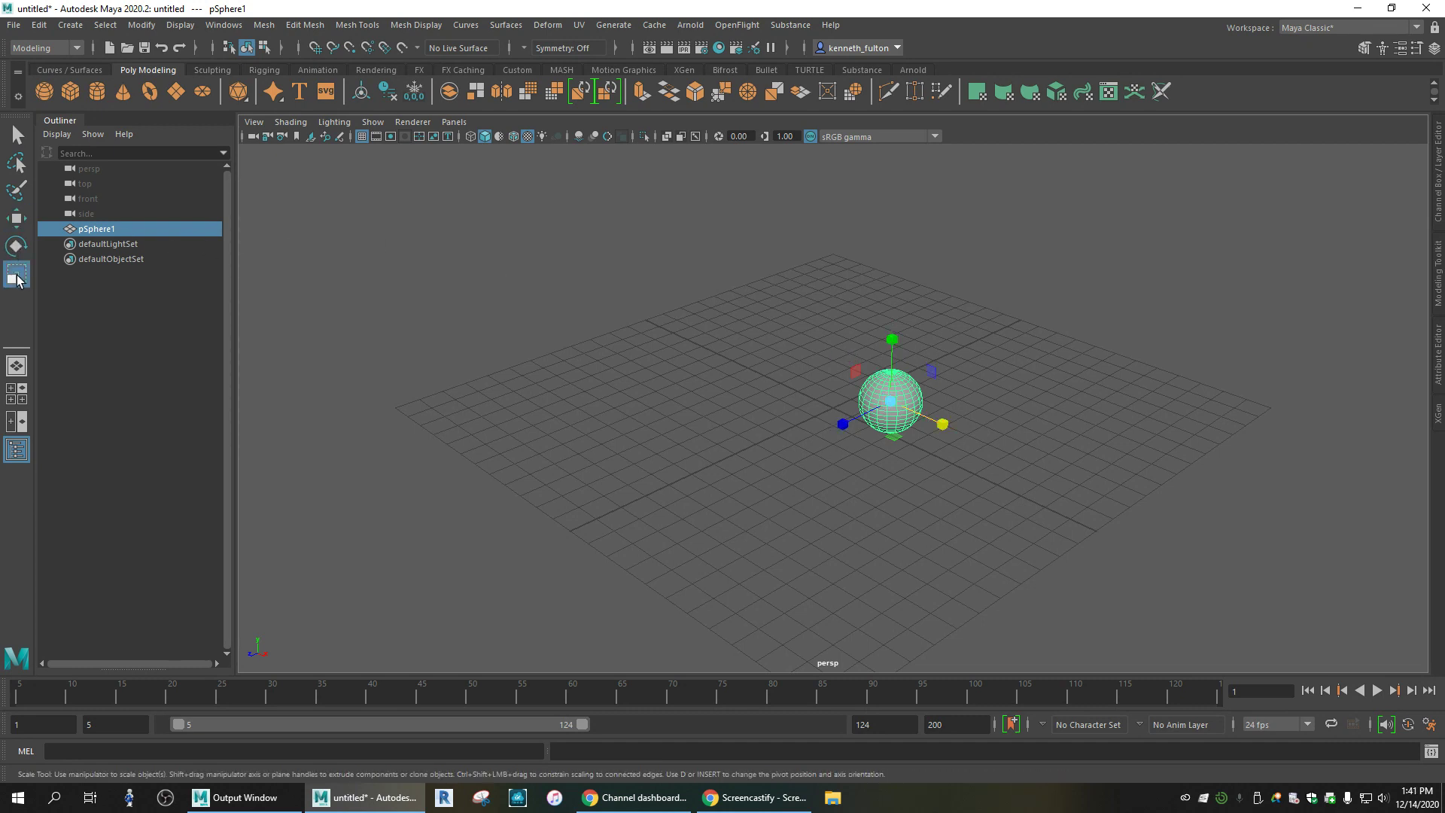
pyautogui.click(943, 425)
pyautogui.moveTo(892, 341); pyautogui.dragTo(886, 286)
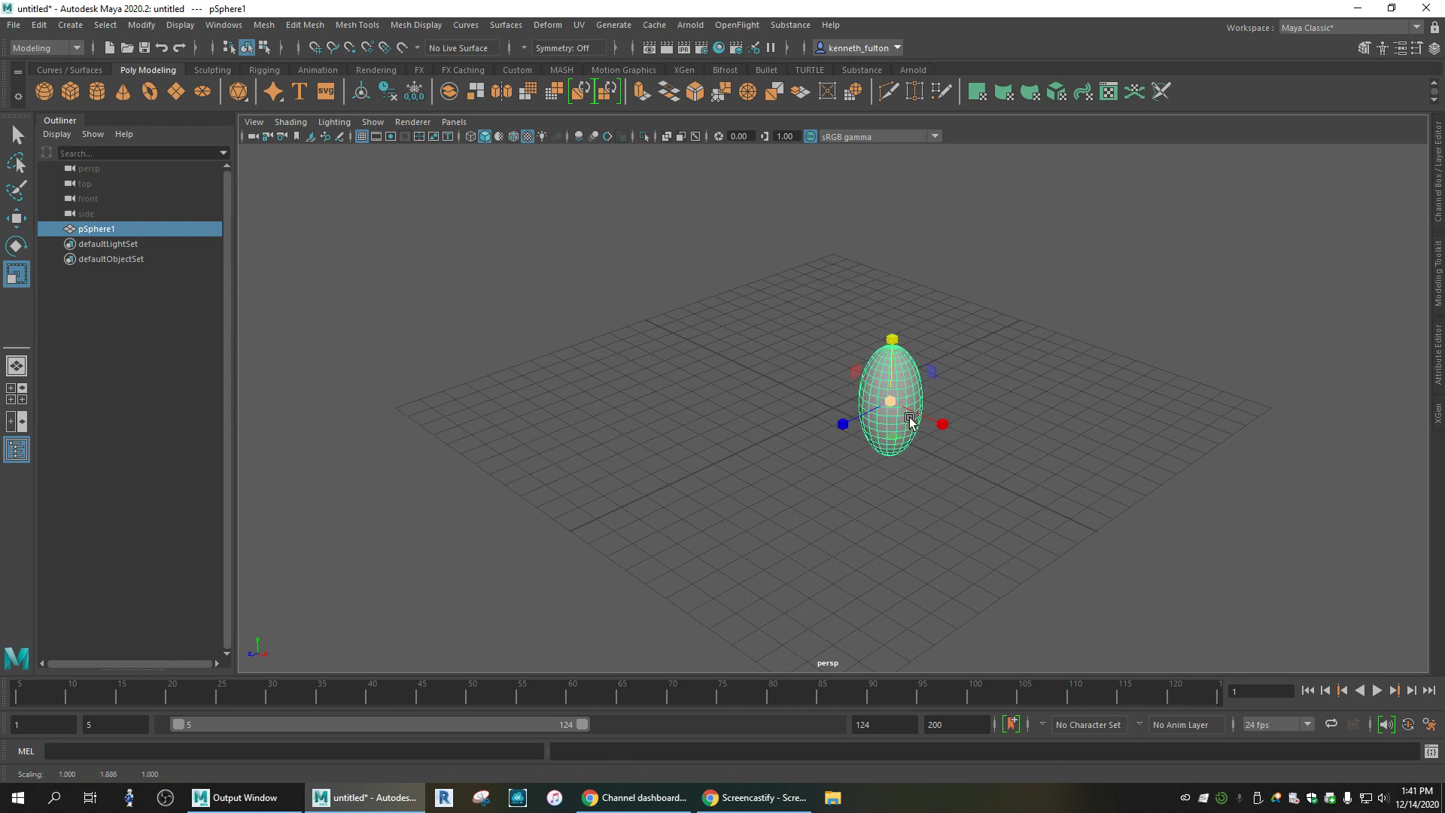
pyautogui.hotkey('ctrl', 'z')
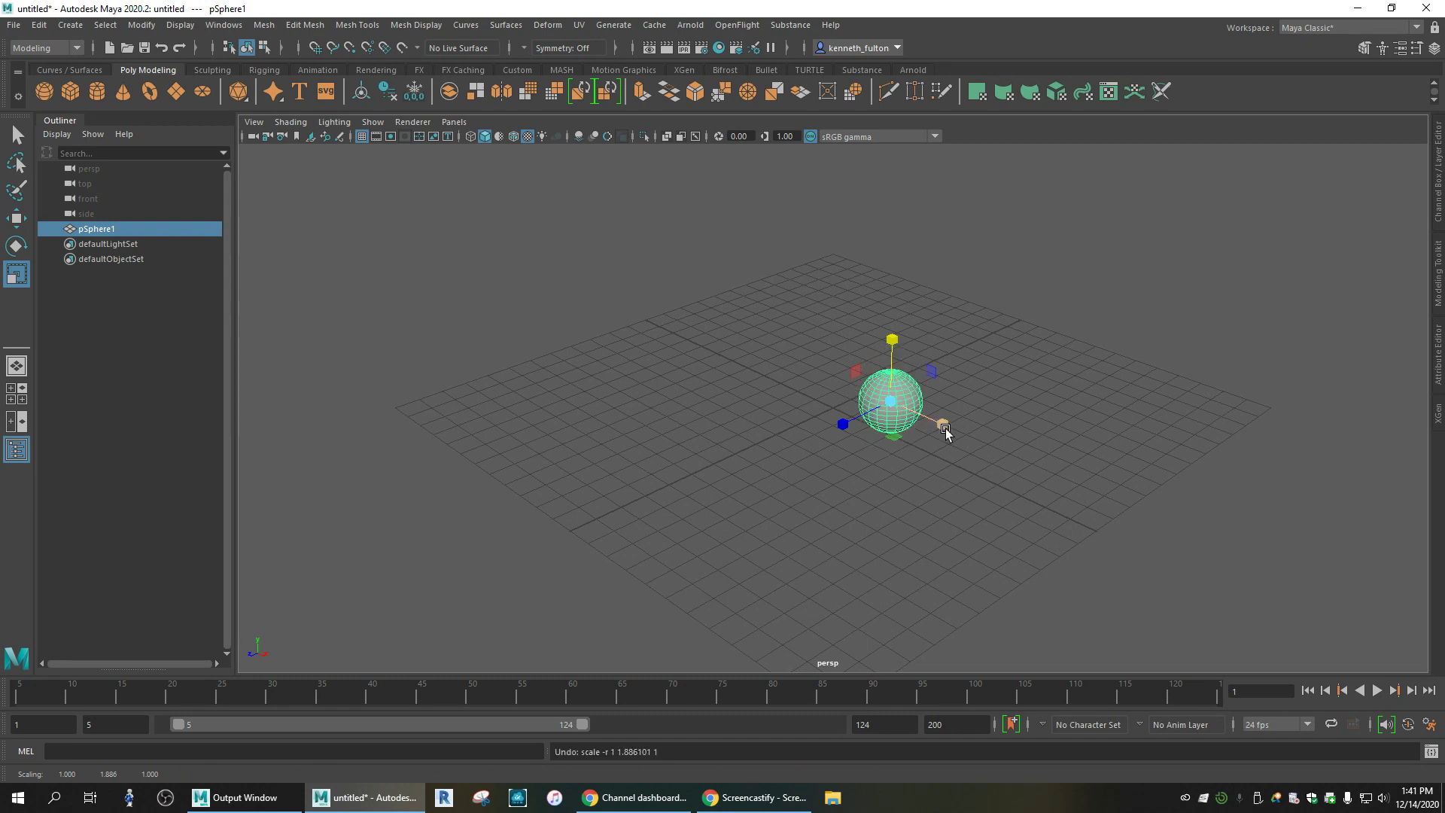
# Try stretching the sphere along the X axis and along the Z axis, undoing each change
pyautogui.moveTo(943, 426); pyautogui.dragTo(1059, 486)
pyautogui.hotkey('ctrl', 'z')
pyautogui.moveTo(840, 422); pyautogui.dragTo(728, 455)
pyautogui.hotkey('ctrl', 'z')
# Try scaling the sphere in the XY, YZ and XZ planes, the last by about 4.45 in X and Z, undoing each change
pyautogui.moveTo(935, 373); pyautogui.dragTo(982, 324)
pyautogui.hotkey('ctrl', 'z')
pyautogui.moveTo(862, 374); pyautogui.dragTo(758, 645)
pyautogui.hotkey('ctrl', 'z')
pyautogui.moveTo(892, 440); pyautogui.dragTo(912, 549)
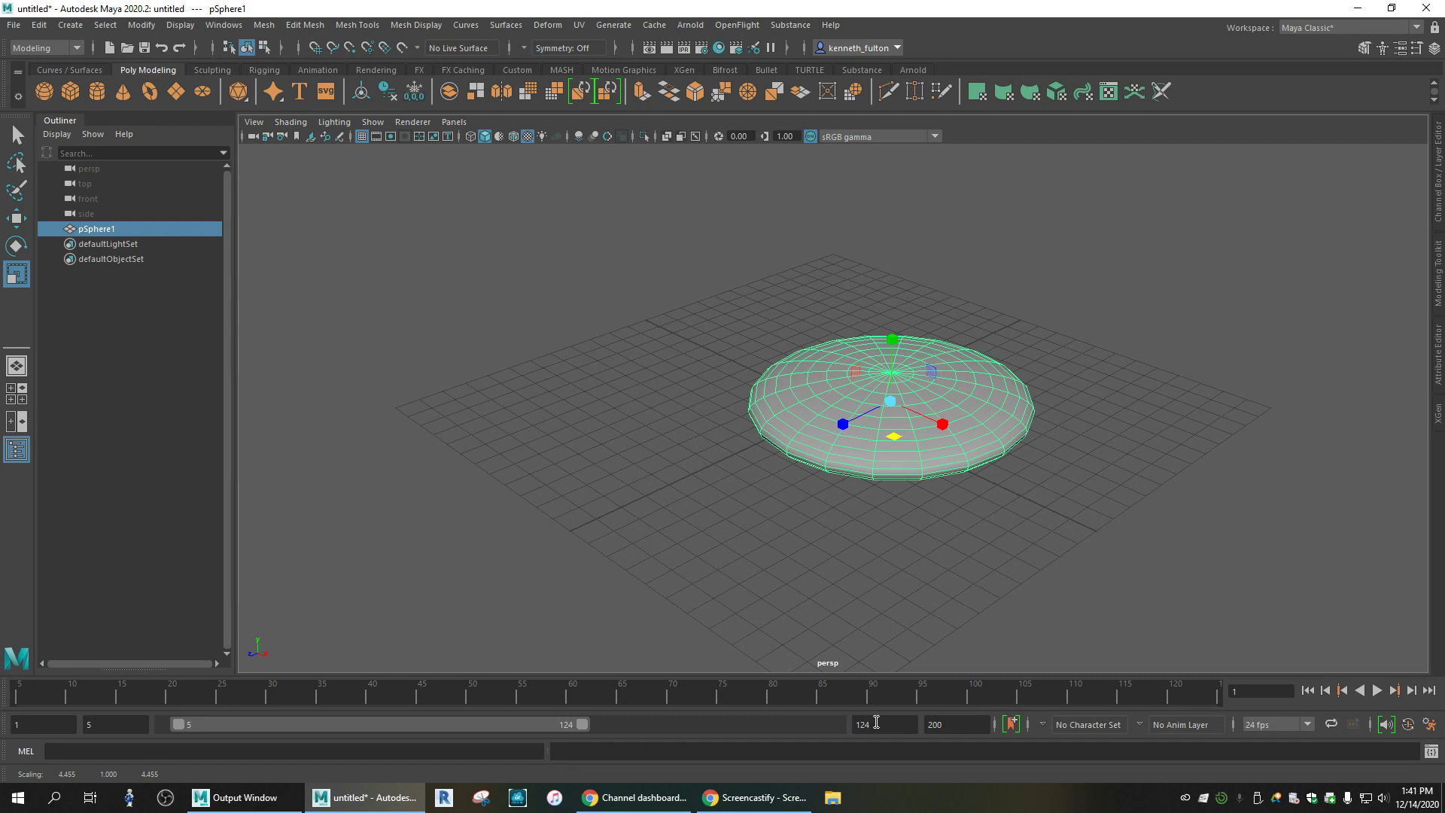
pyautogui.hotkey('ctrl', 'z')
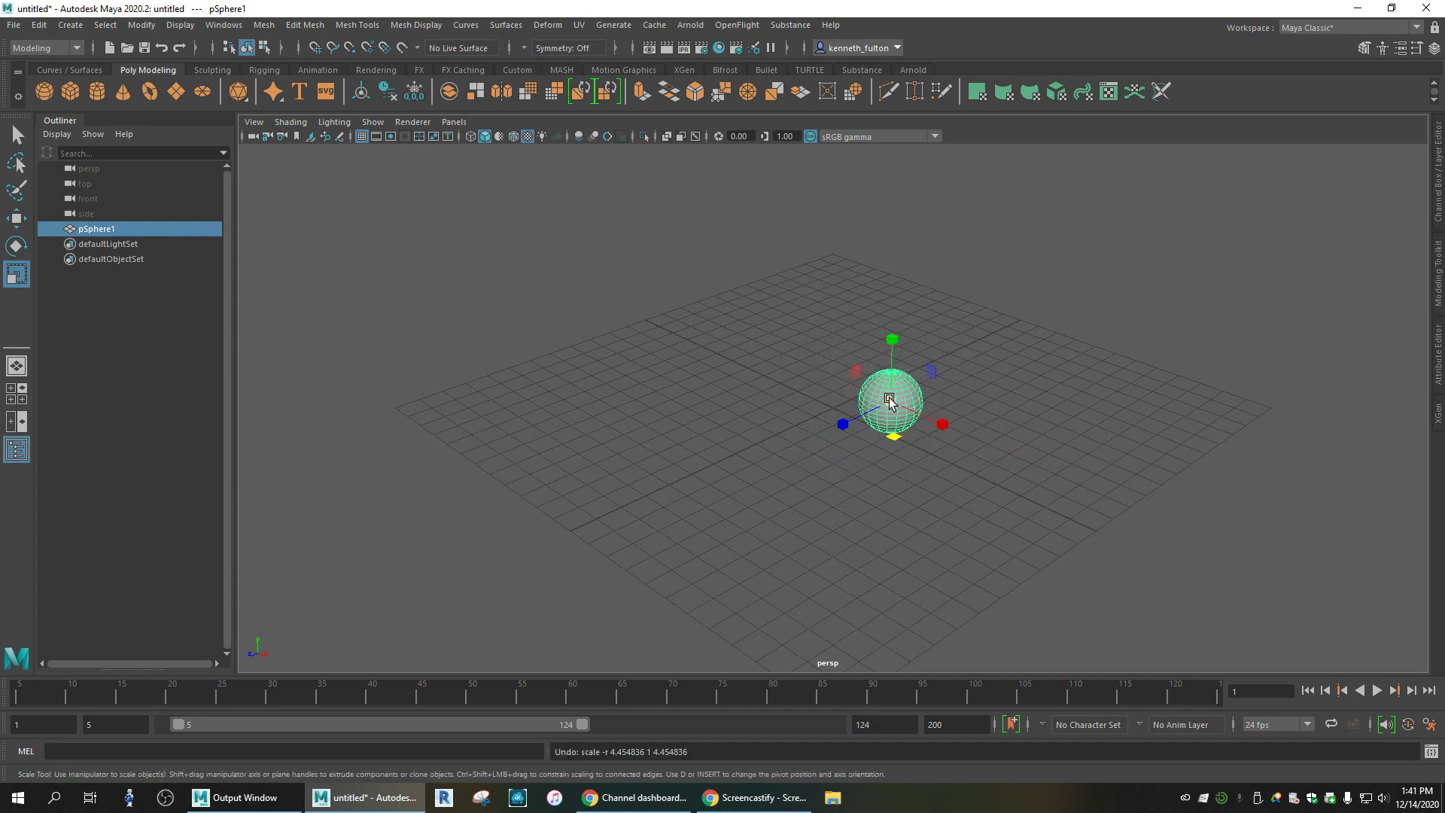
# Try scaling the sphere uniformly to about 3.7 times its size, and undo the change
pyautogui.moveTo(890, 402); pyautogui.dragTo(1012, 421)
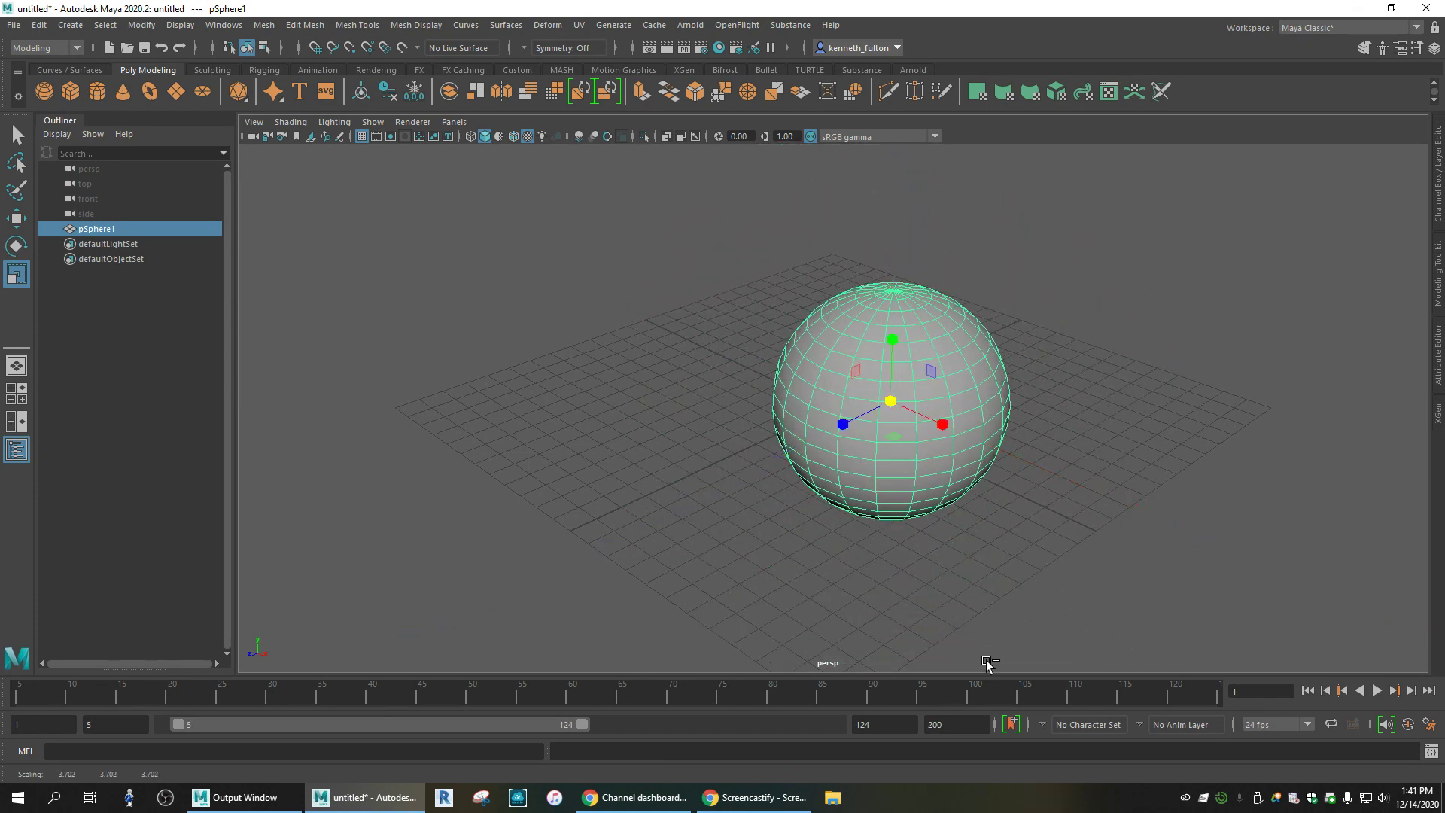
pyautogui.hotkey('ctrl', 'z')
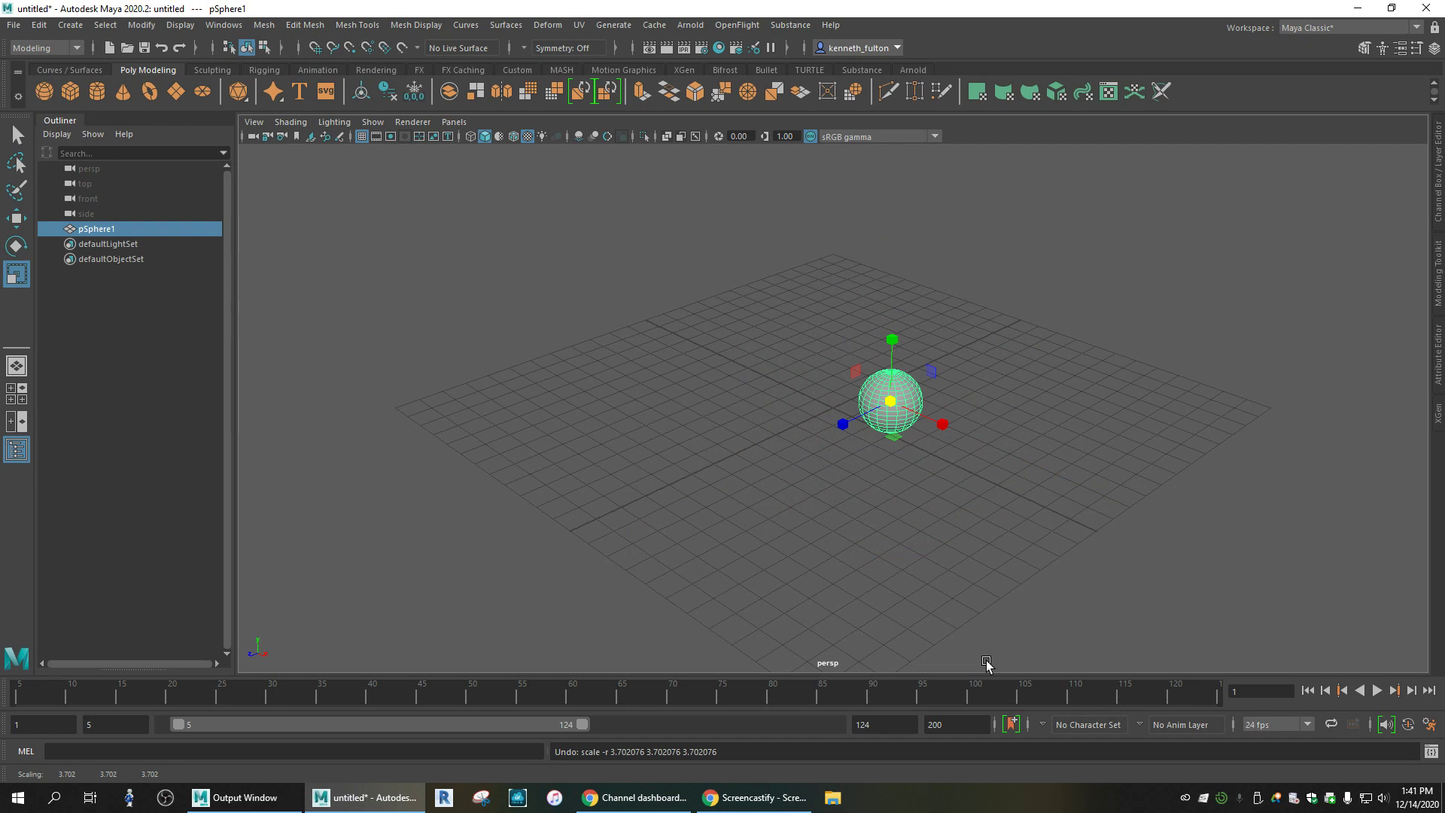
# Create a polygon cube and move it to about 2.88 in Y and 6.70 in Z, away from the sphere
pyautogui.click(71, 92)
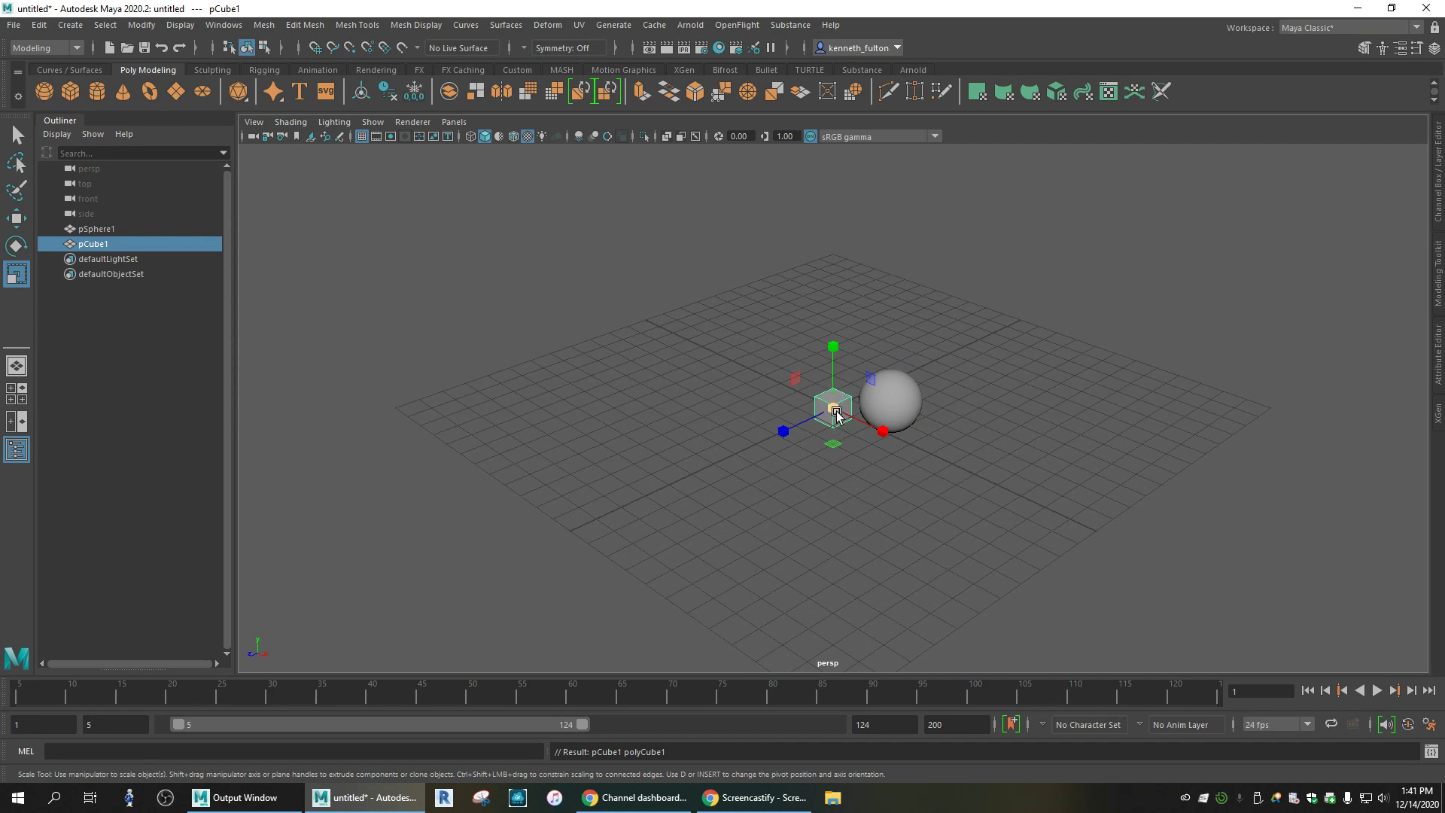
pyautogui.press('w')
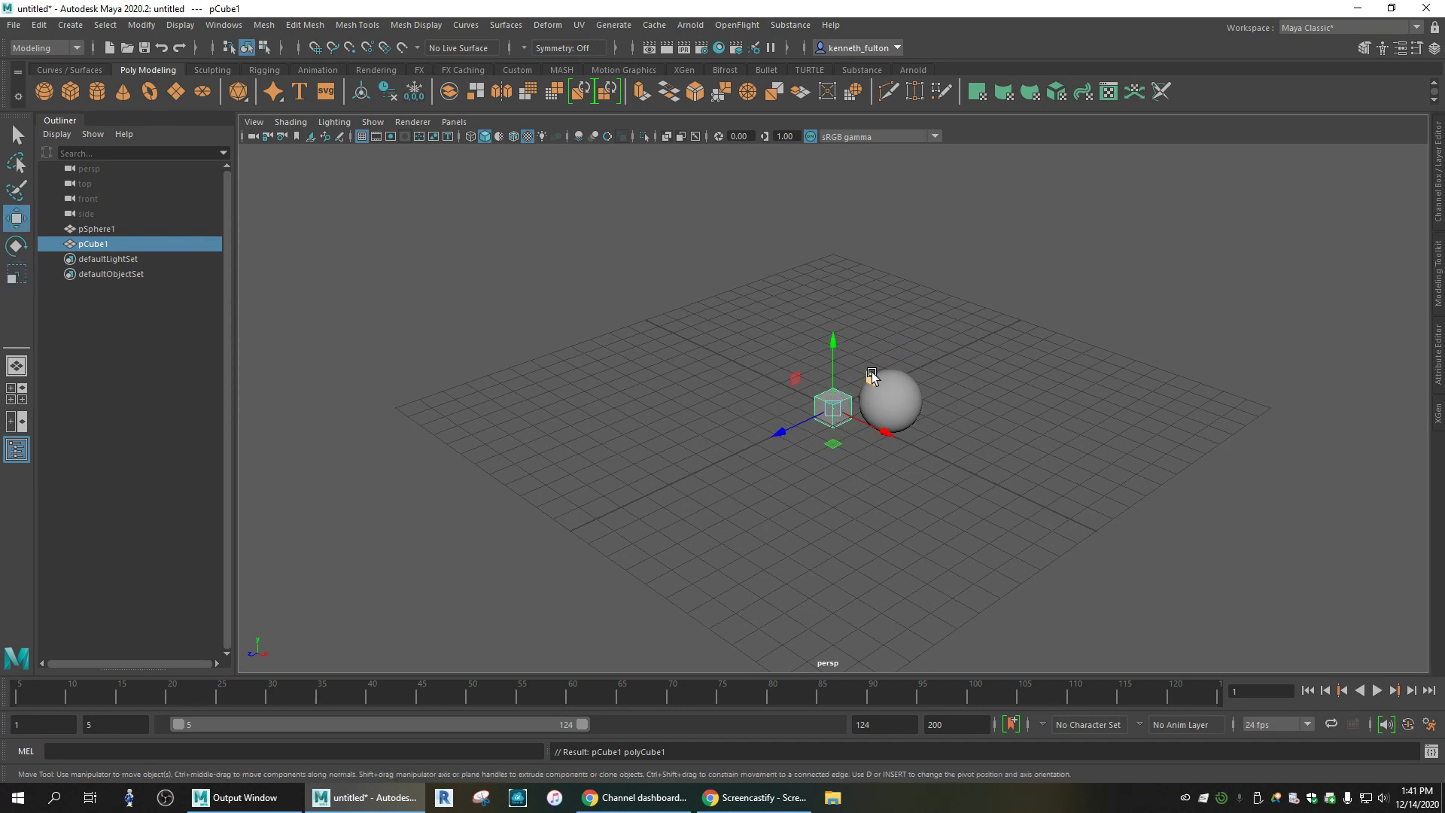
pyautogui.moveTo(781, 433); pyautogui.dragTo(691, 332)
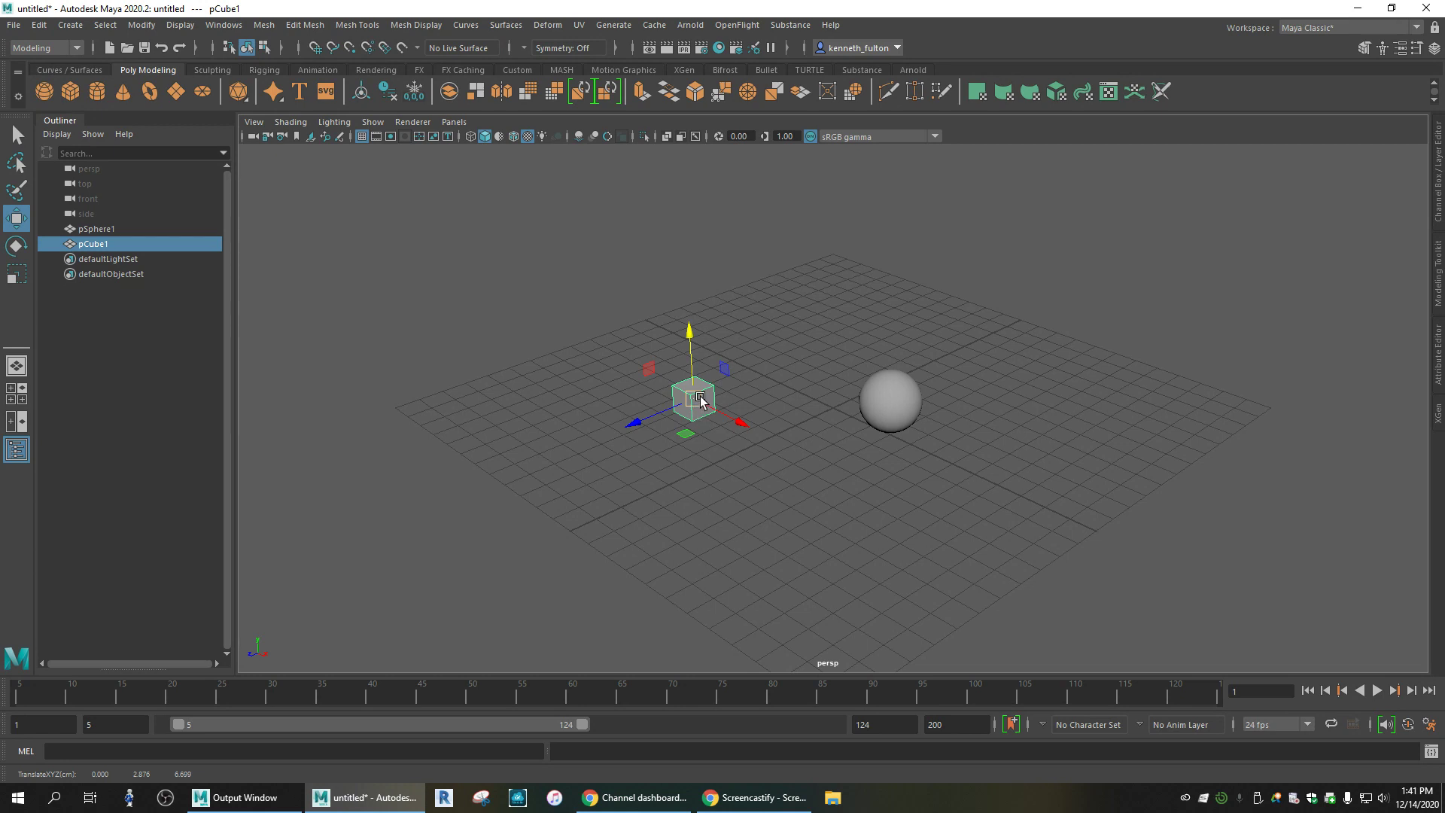
# Scale the cube uniformly to about 4.22 times its size, and select the sphere and the cube in turn
pyautogui.press('r')
pyautogui.moveTo(700, 399); pyautogui.dragTo(778, 400)
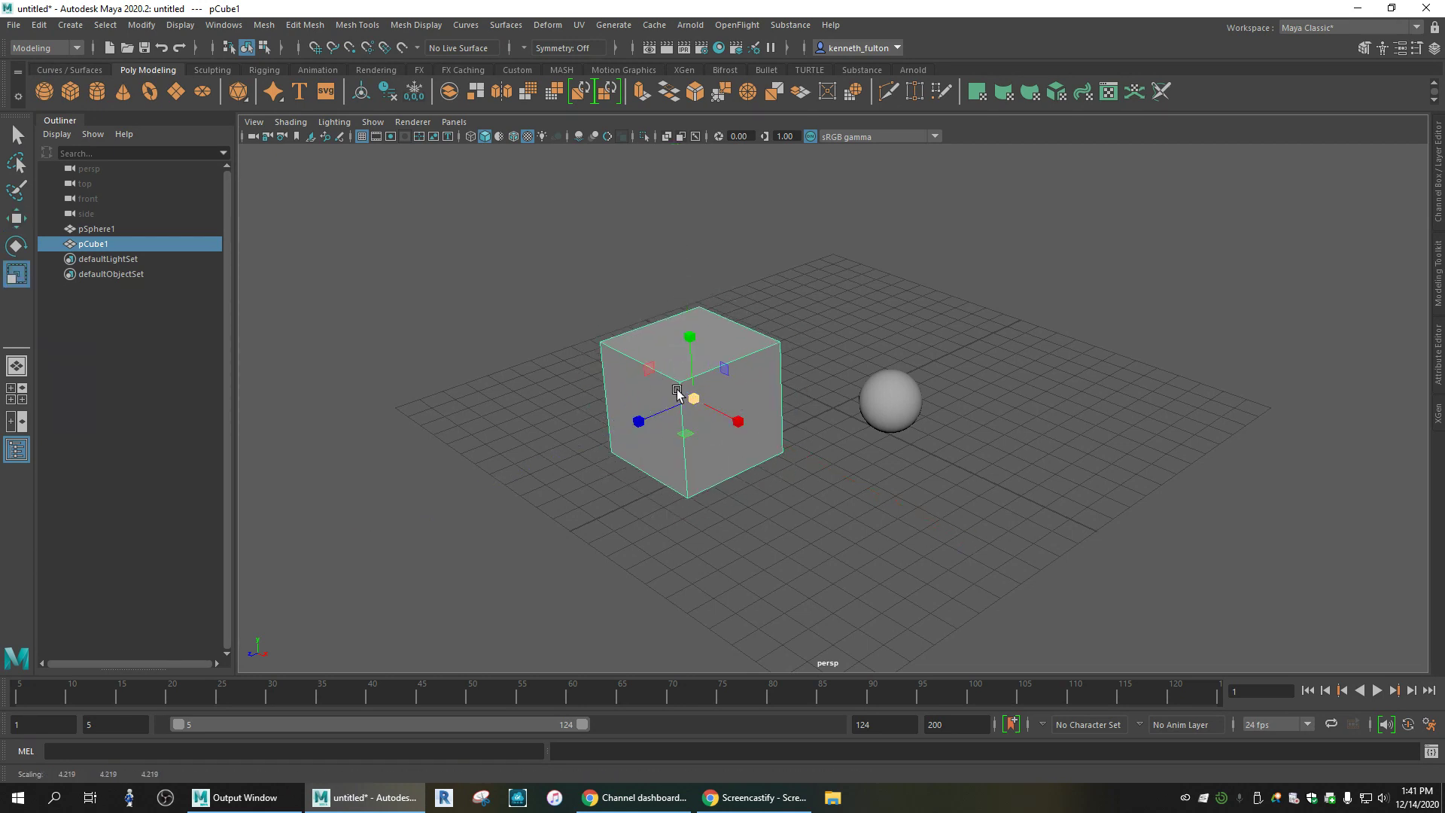
pyautogui.click(885, 407)
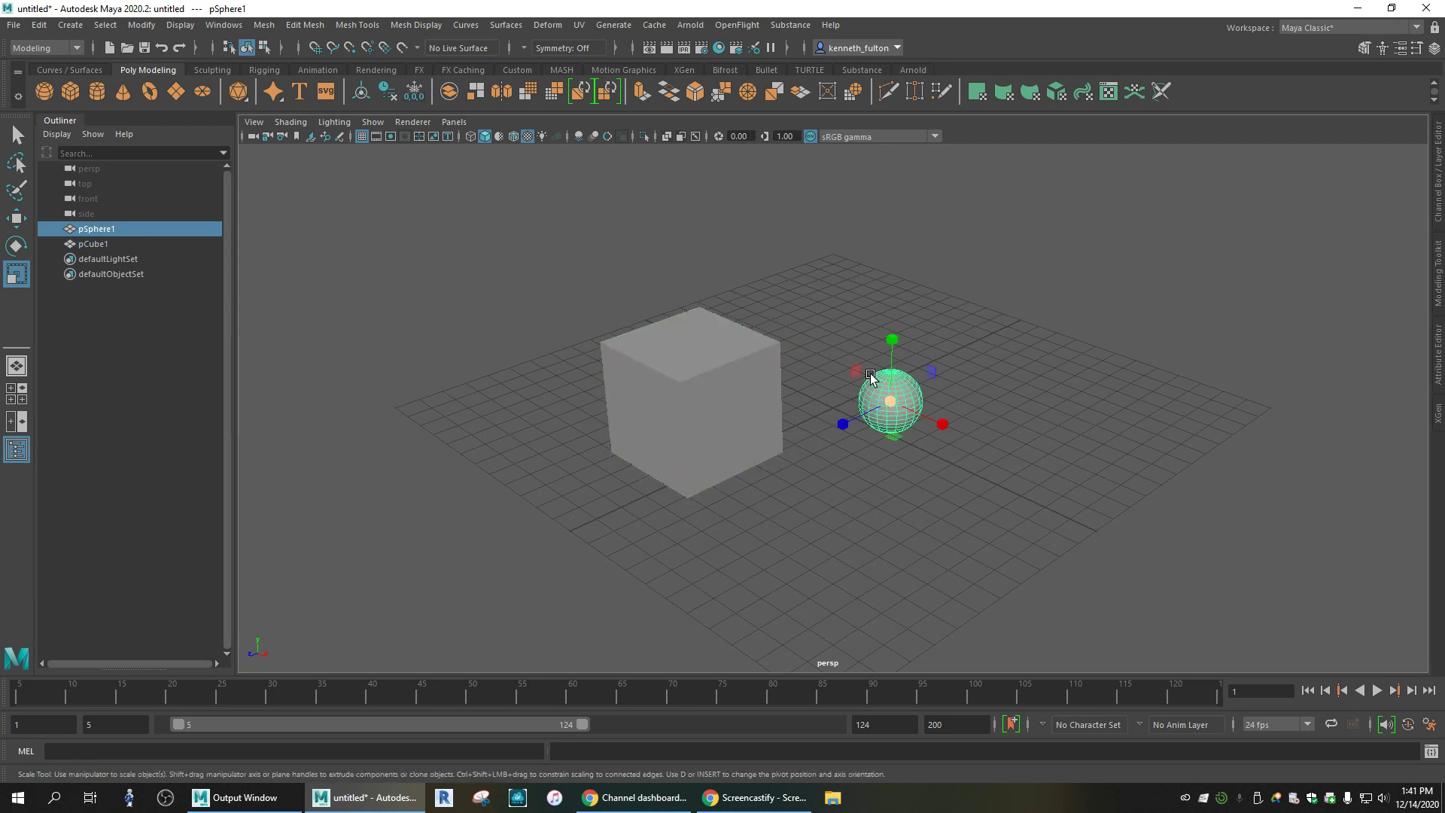
pyautogui.click(722, 352)
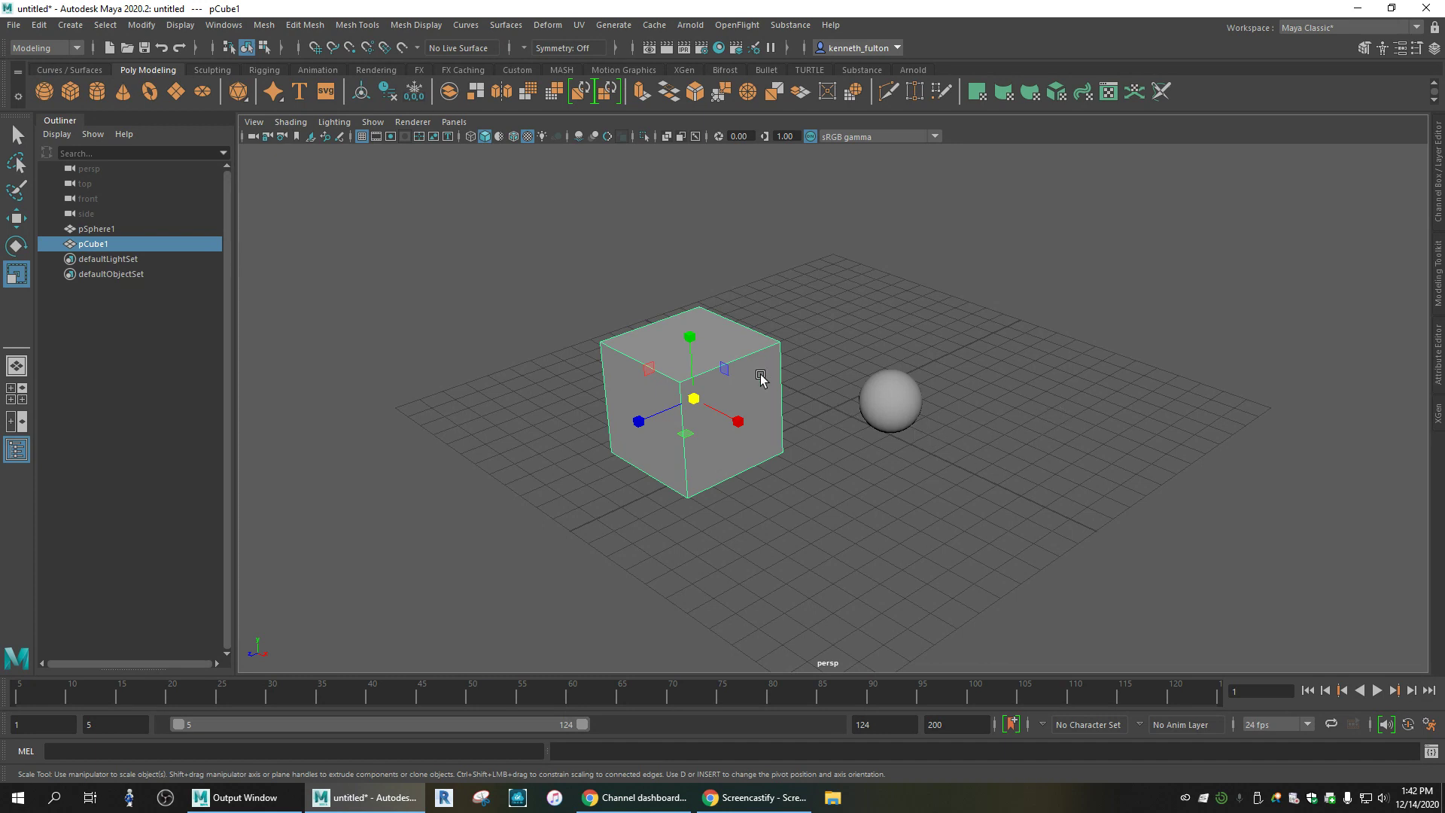
# Set the cube's Translate values to 5 in X, Y and Z in its transform attributes
pyautogui.click(1439, 354)
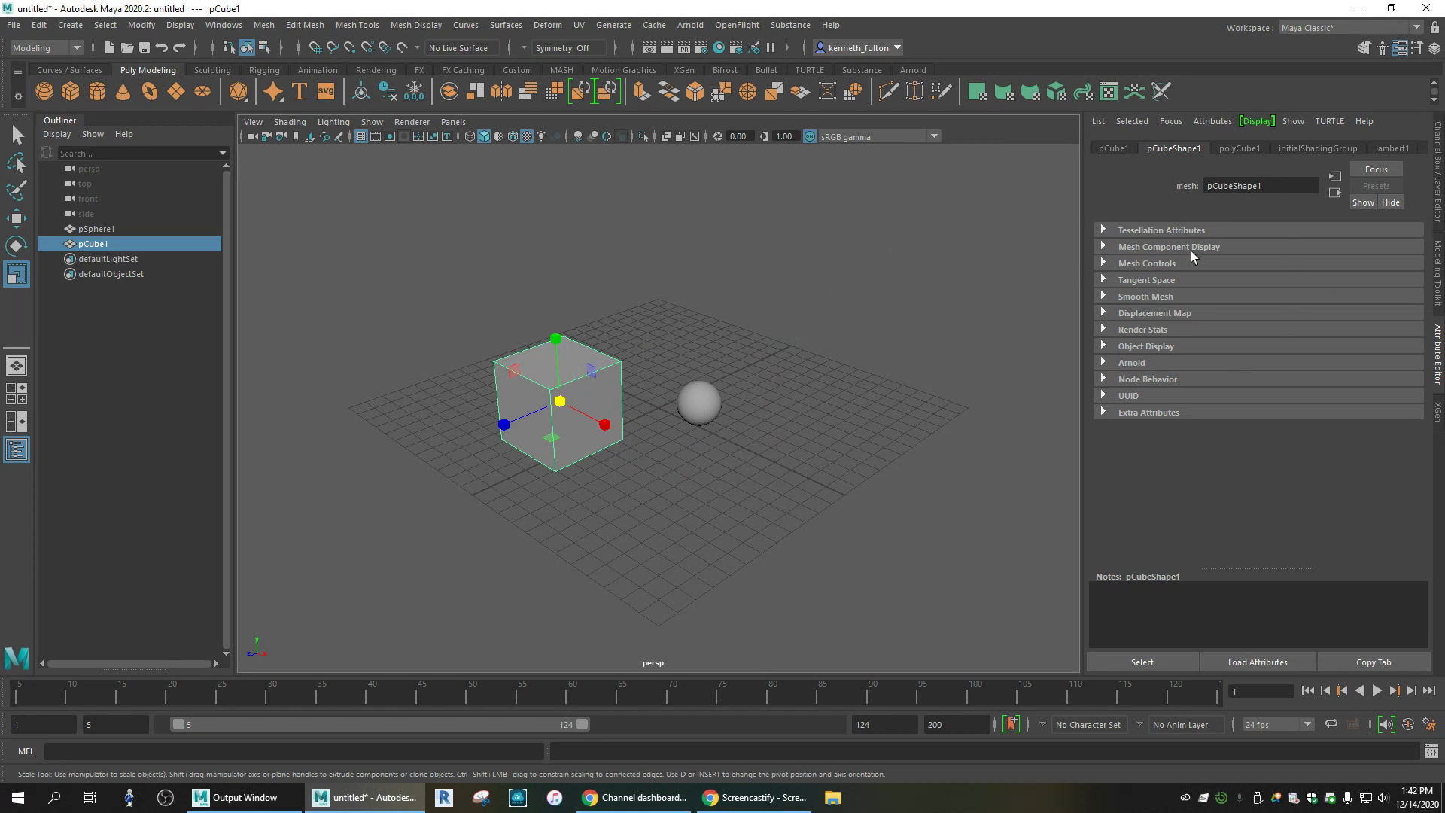
pyautogui.click(1117, 149)
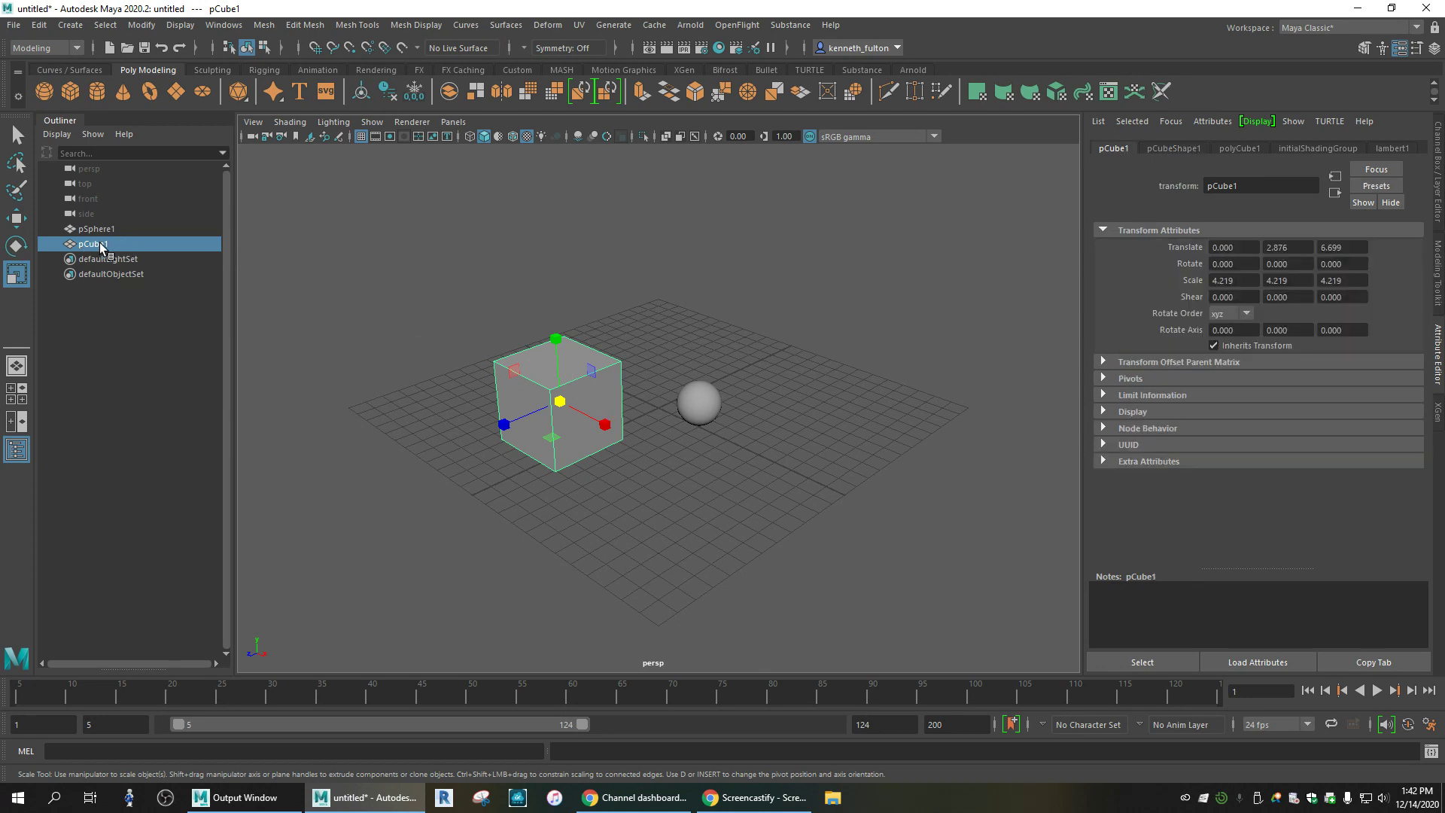
pyautogui.click(1241, 248)
pyautogui.write('5')
pyautogui.press('Return')
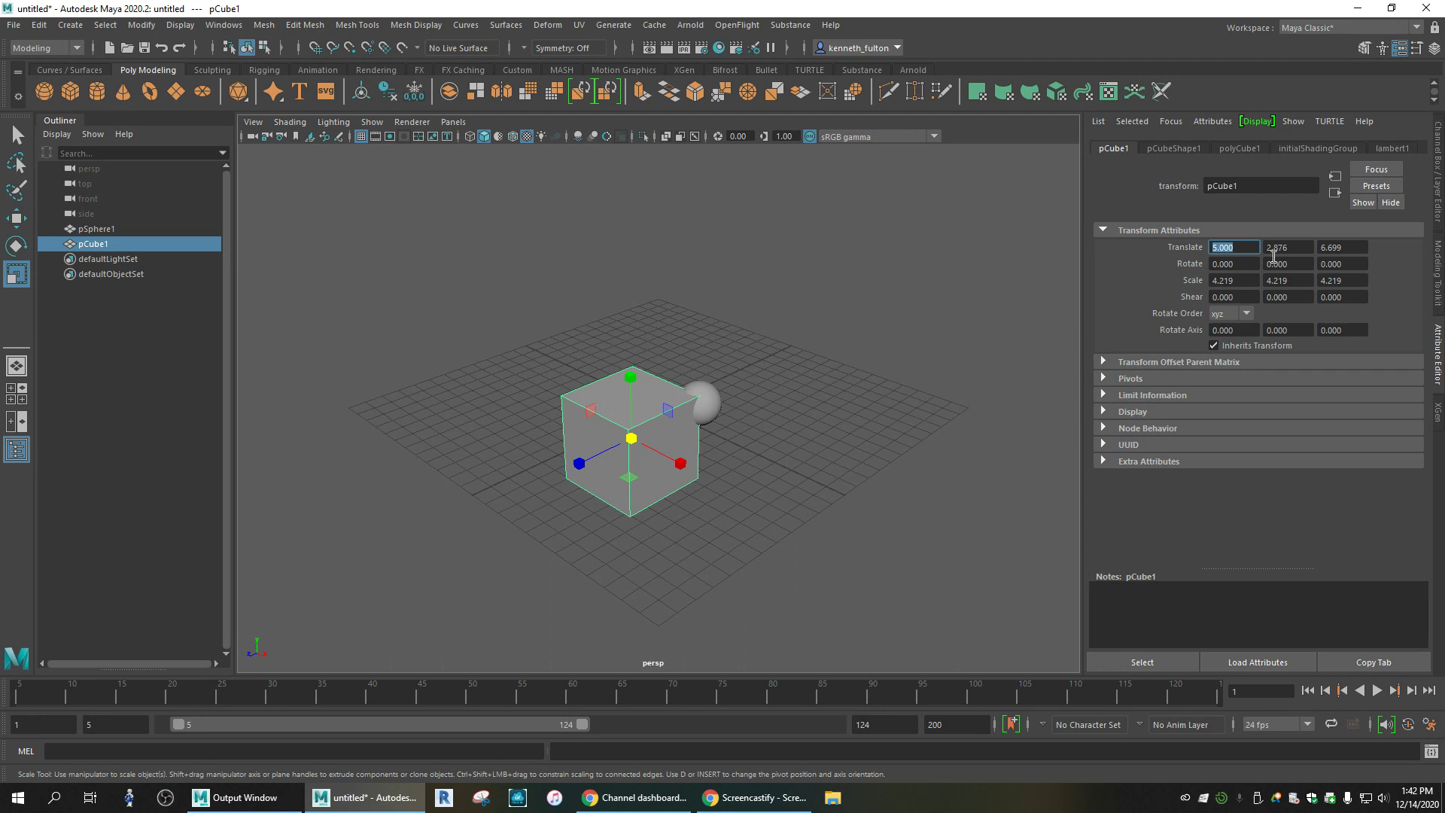
pyautogui.click(1294, 248)
pyautogui.write('5')
pyautogui.press('Return')
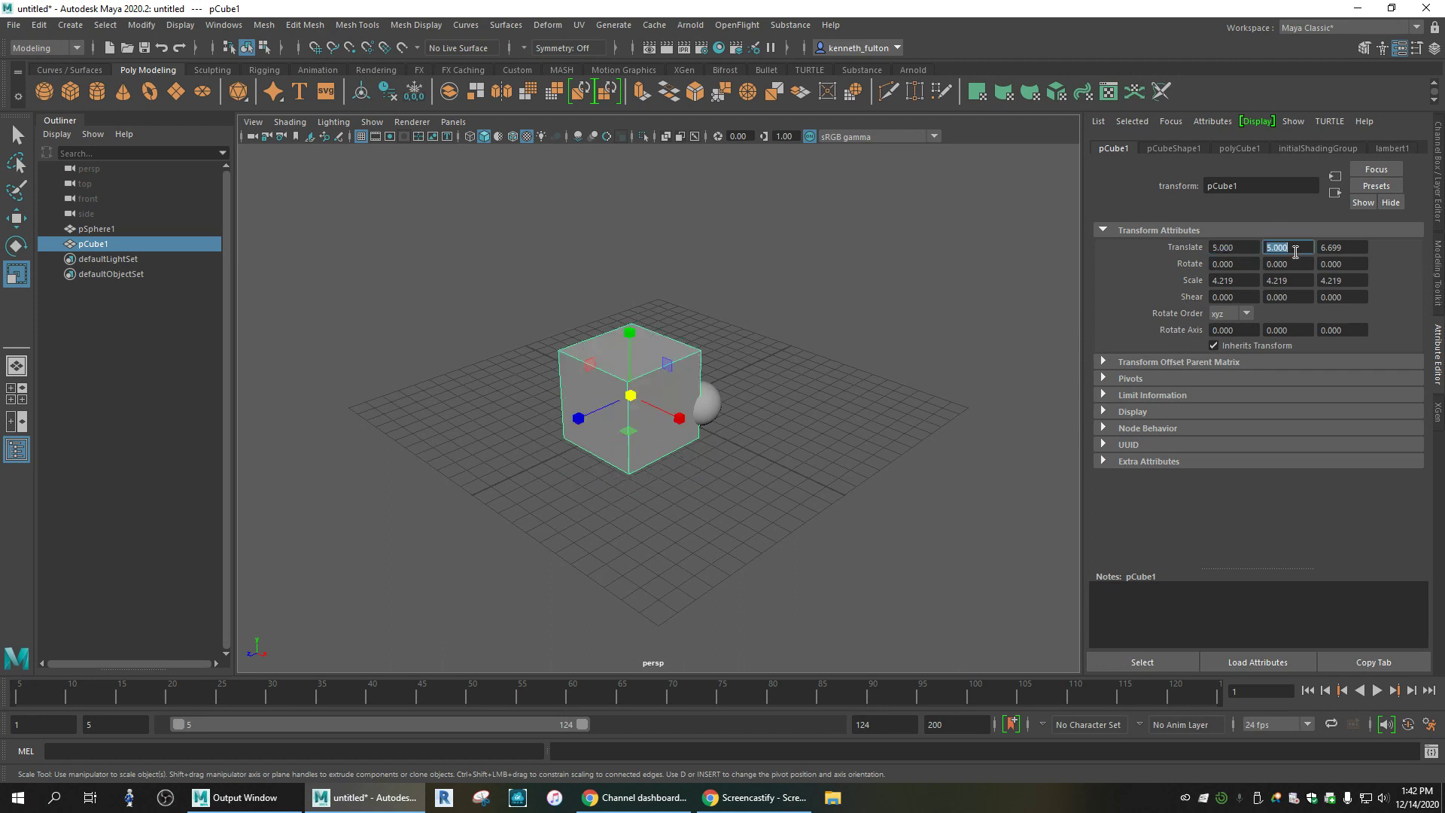
pyautogui.click(1338, 247)
pyautogui.write('5')
pyautogui.press('Return')
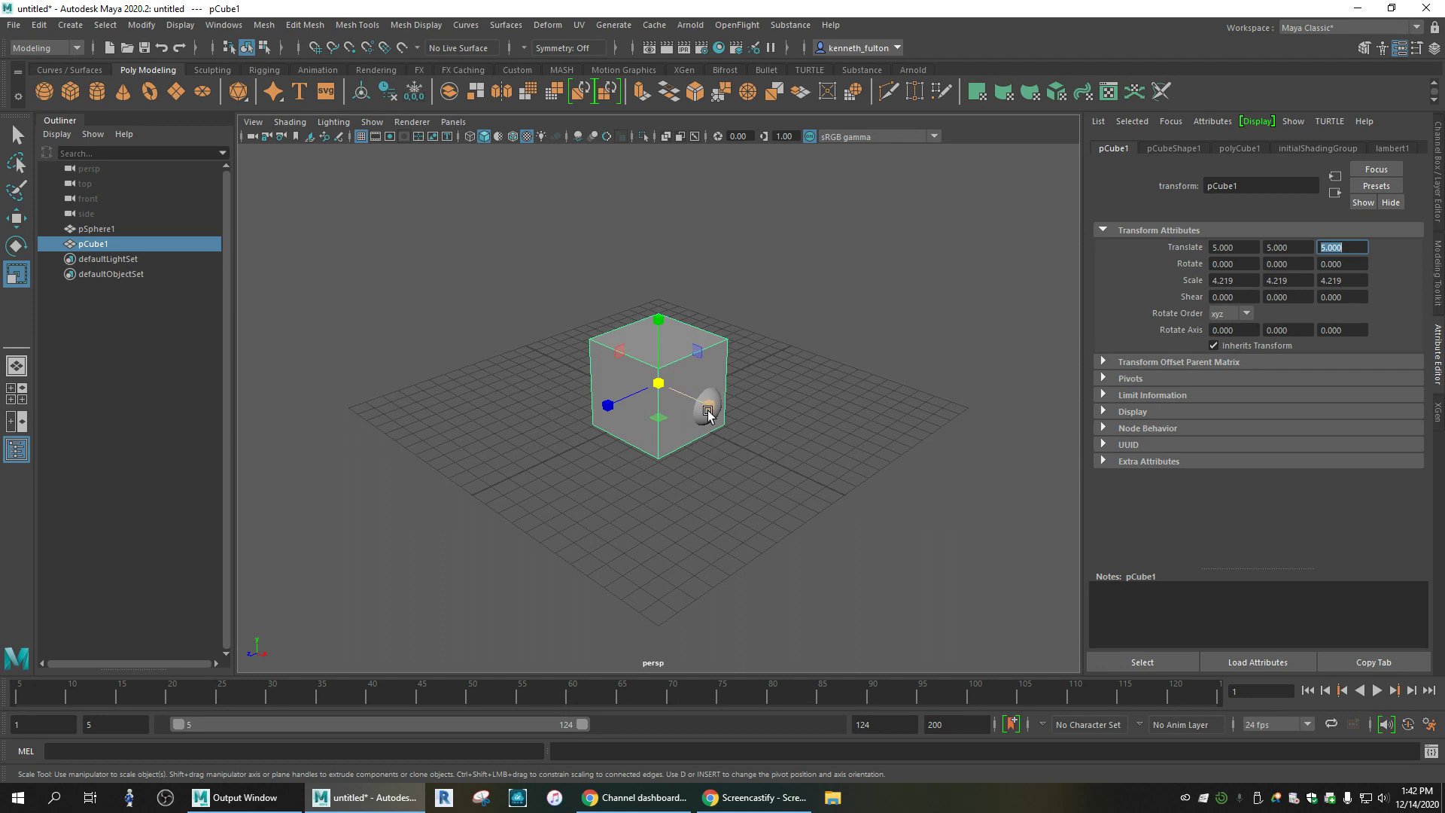
# Move the sphere along the X axis to about 10.99, clear of the cube, and deselect it
pyautogui.click(775, 498)
pyautogui.click(706, 394)
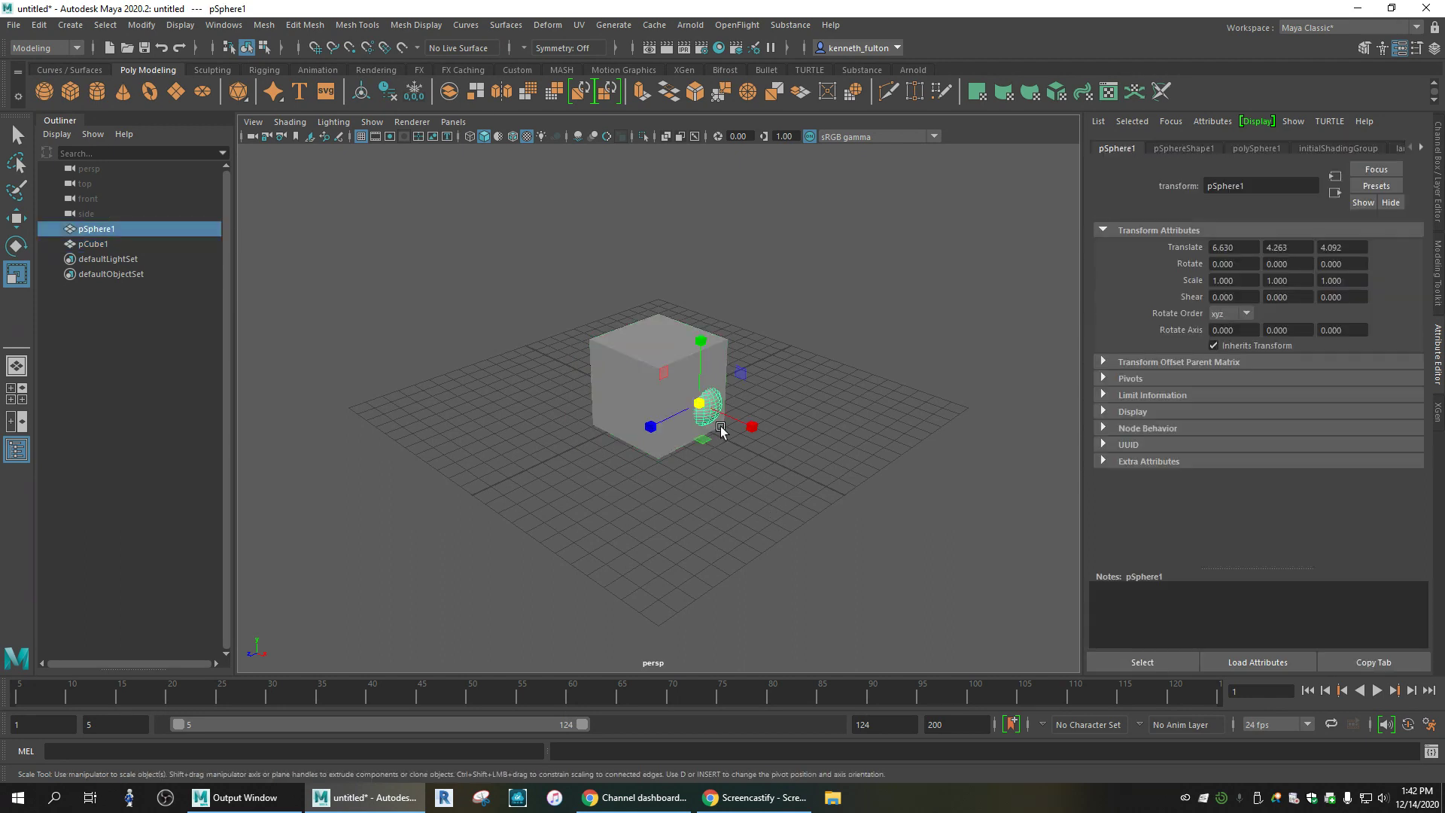
pyautogui.press('w')
pyautogui.moveTo(744, 427); pyautogui.dragTo(813, 459)
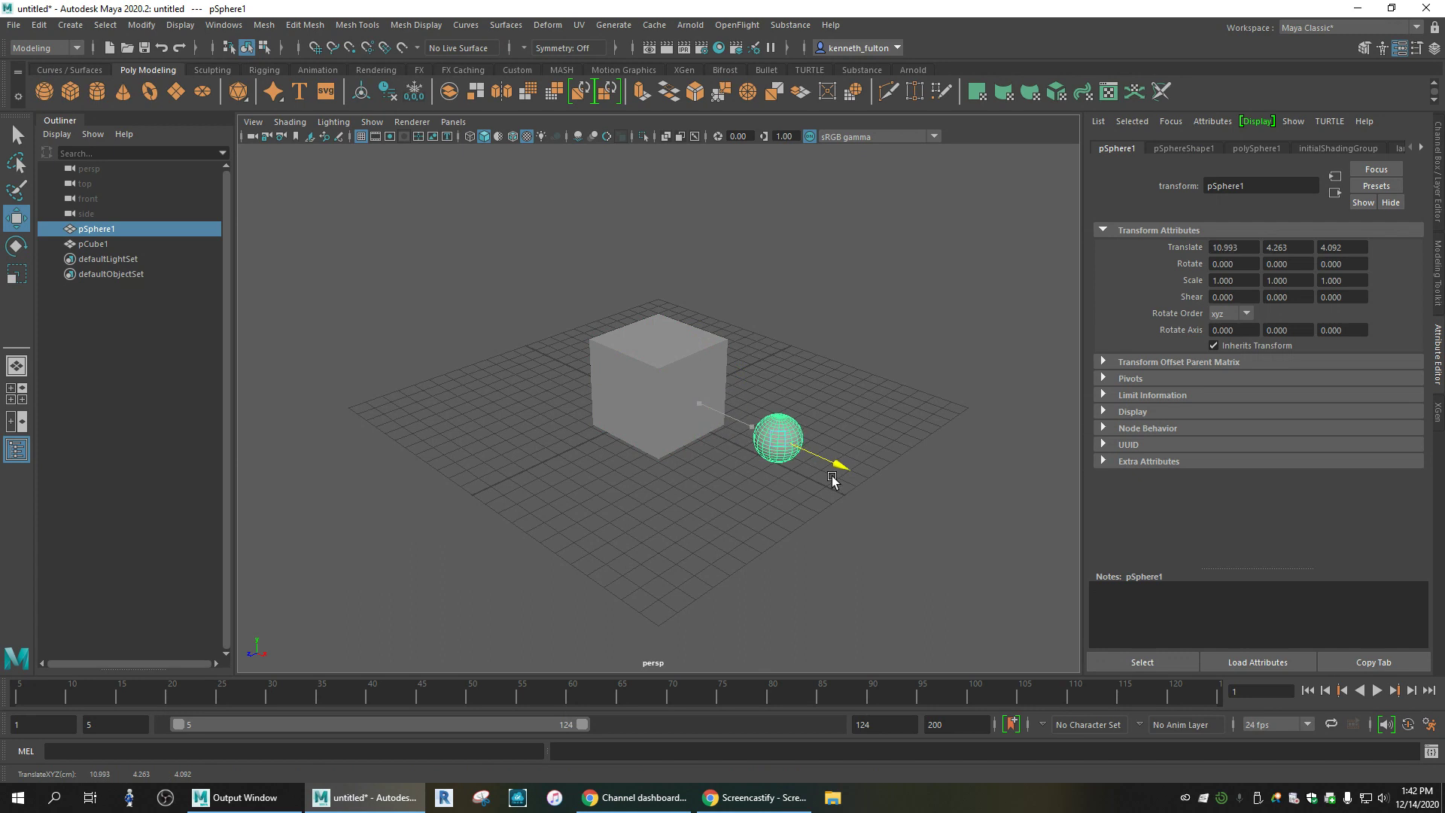
pyautogui.click(661, 513)
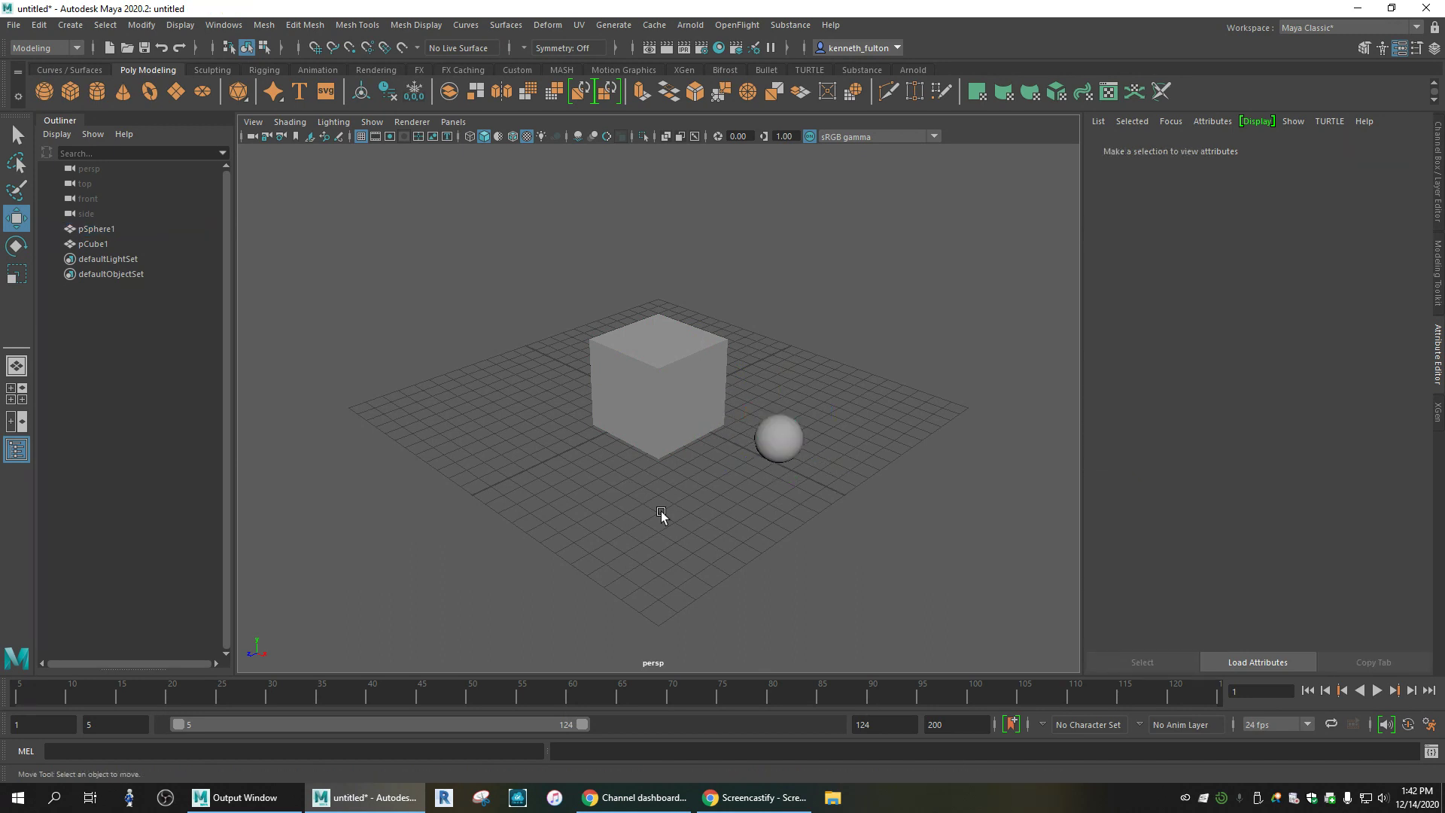
# Select the cube and adjust its uniform scale with the manipulator to about 4.18
pyautogui.click(680, 349)
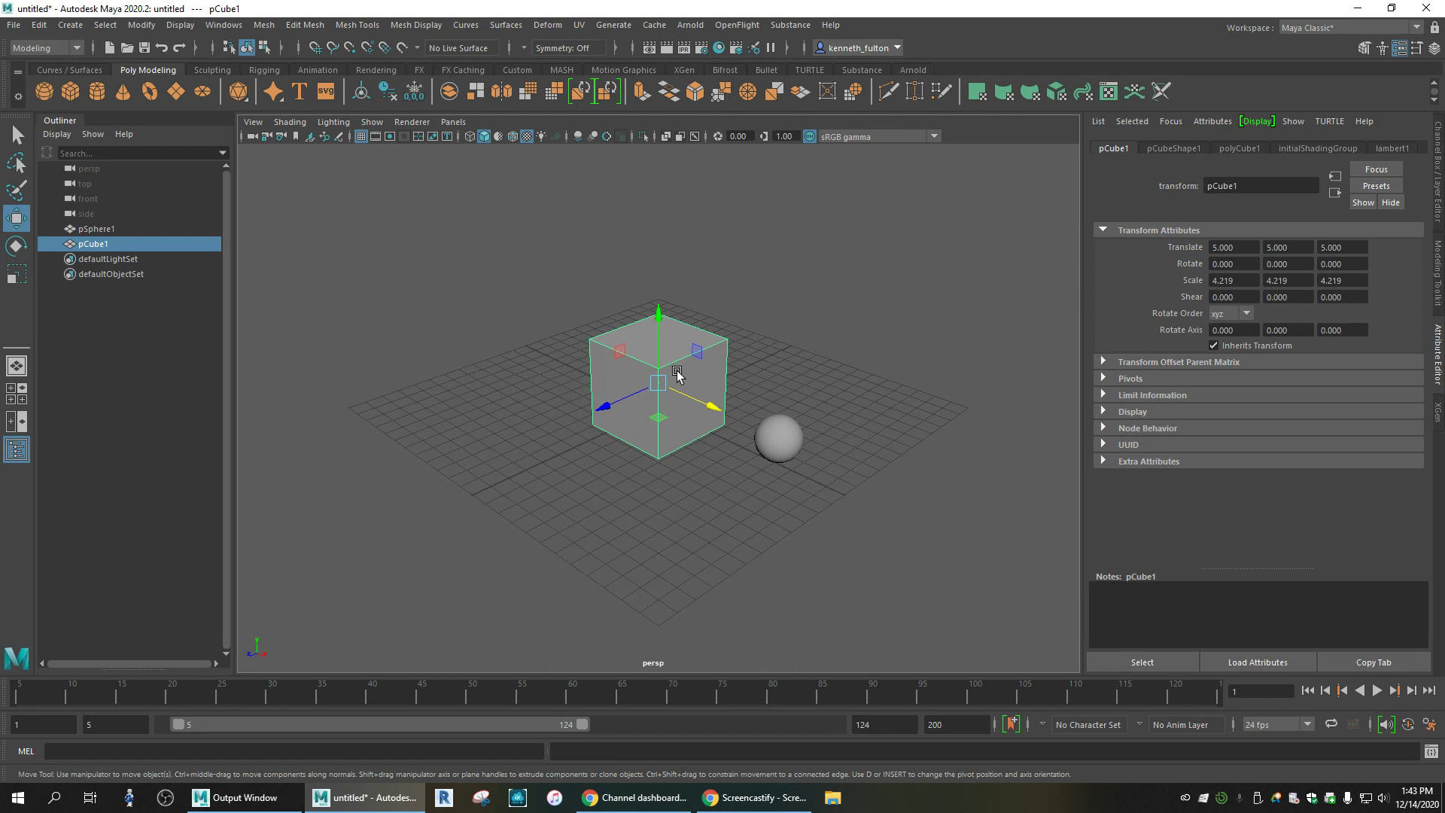
pyautogui.press('r')
pyautogui.moveTo(660, 382); pyautogui.dragTo(671, 382)
pyautogui.moveTo(645, 382)
pyautogui.mouseDown()
pyautogui.moveTo(671, 381)
pyautogui.moveTo(659, 382)
pyautogui.mouseUp()
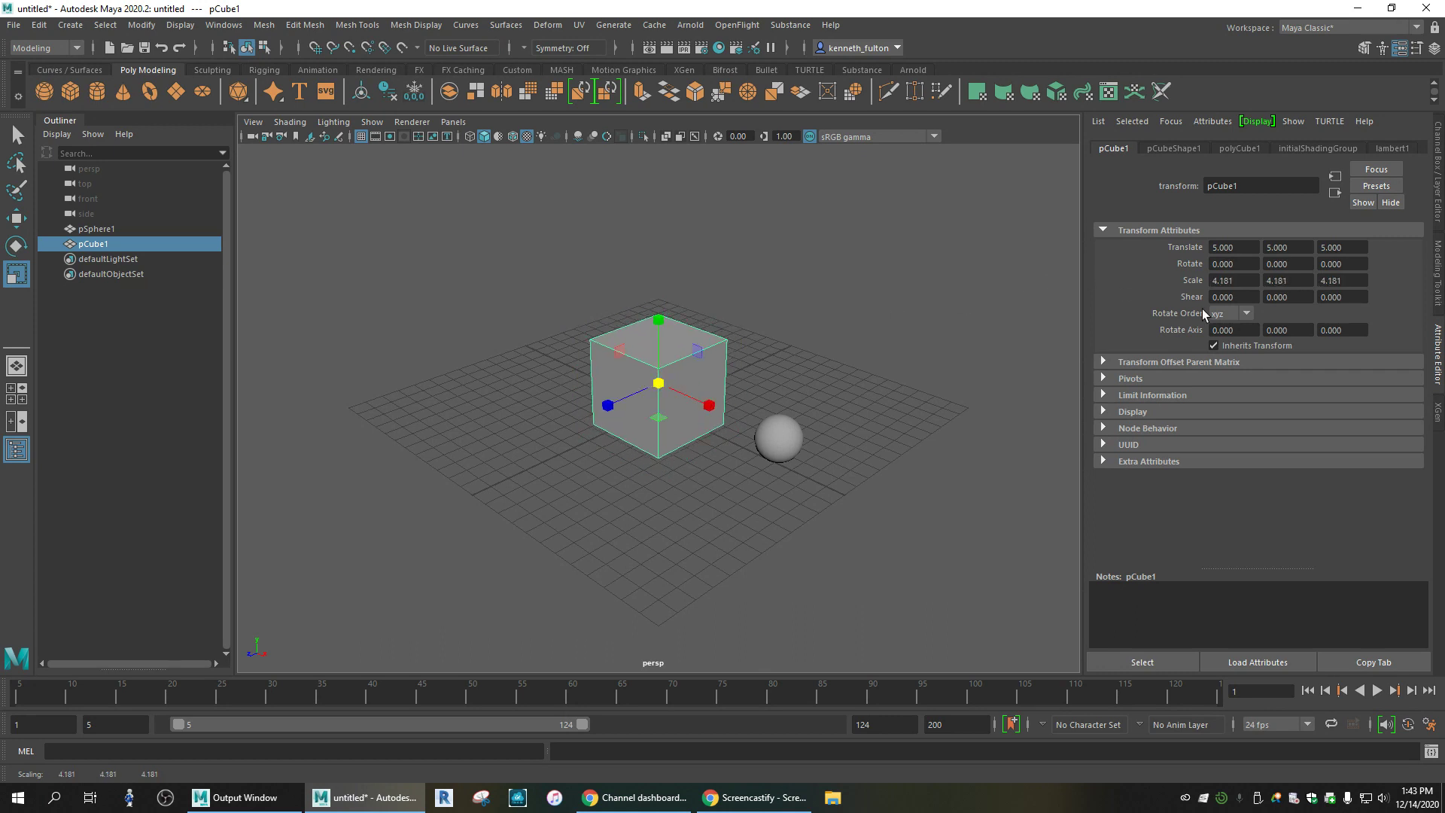
# Set the cube's Scale values to 5 in X, 10 in Y and 8 in Z
pyautogui.moveTo(1241, 280); pyautogui.dragTo(1191, 286)
pyautogui.press('Return')
pyautogui.click(1282, 281)
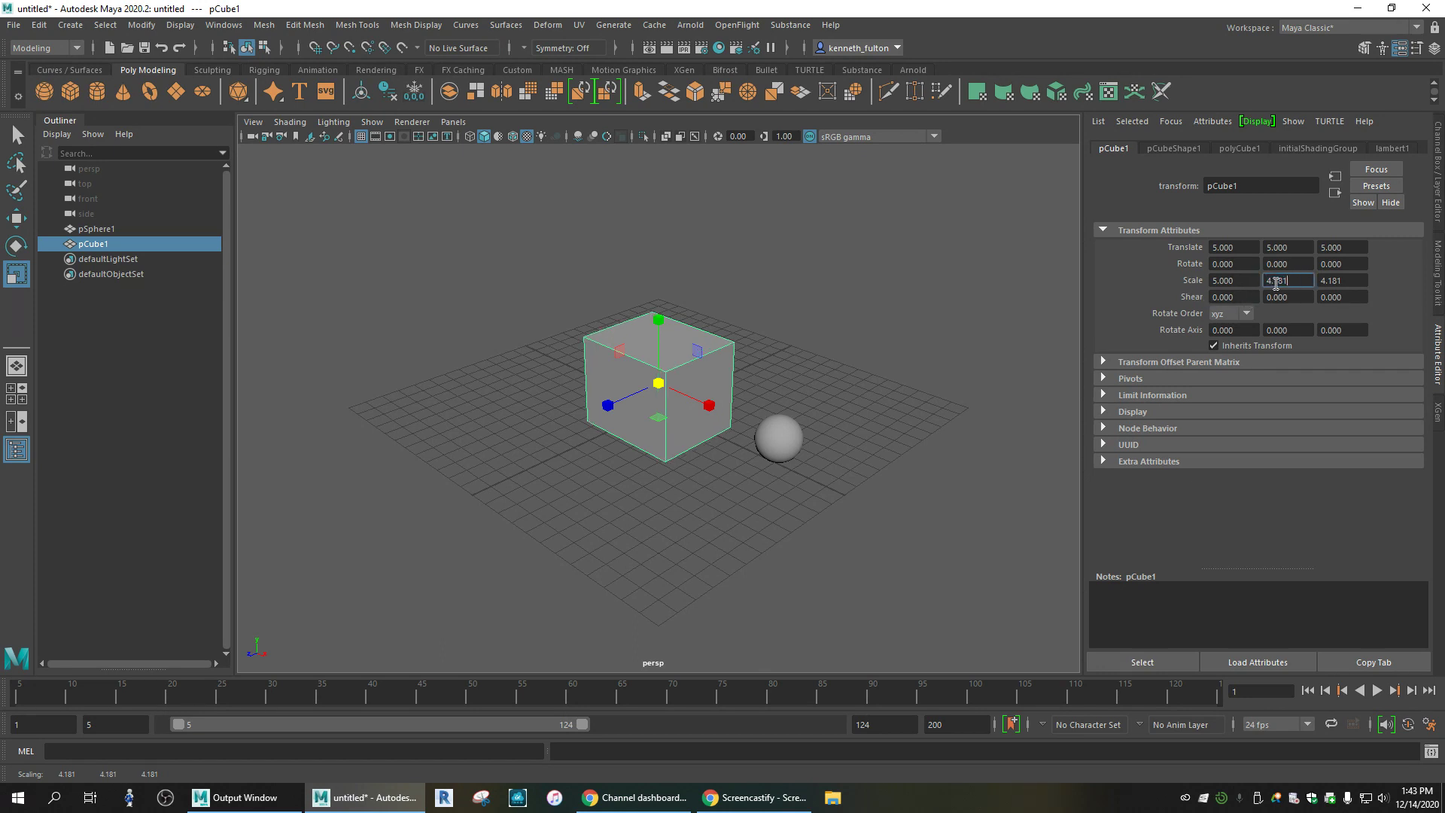
pyautogui.doubleClick(1301, 281)
pyautogui.write('10')
pyautogui.press('Return')
pyautogui.click(1356, 283)
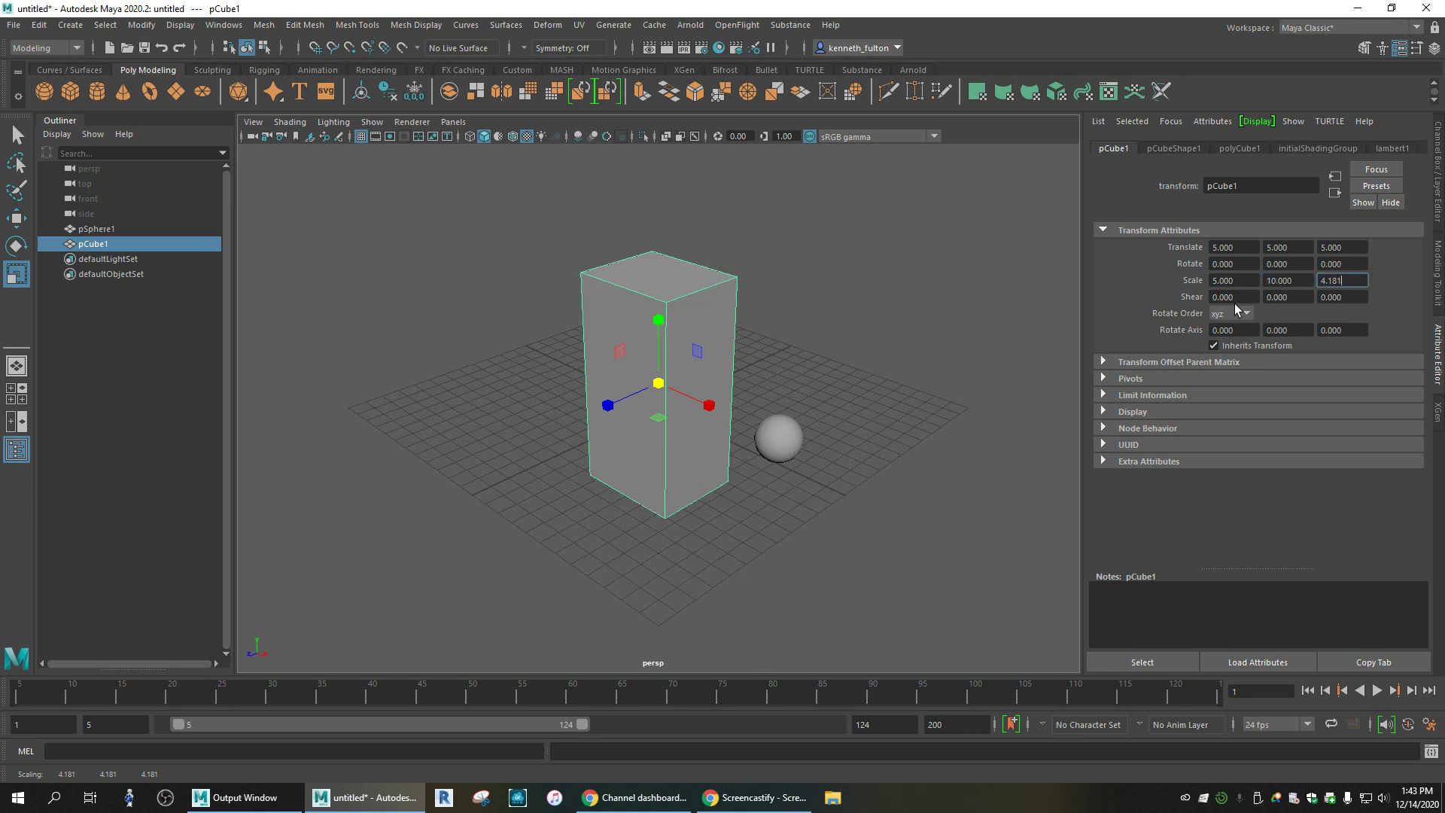
pyautogui.doubleClick(1342, 281)
pyautogui.write('8')
pyautogui.press('Return')
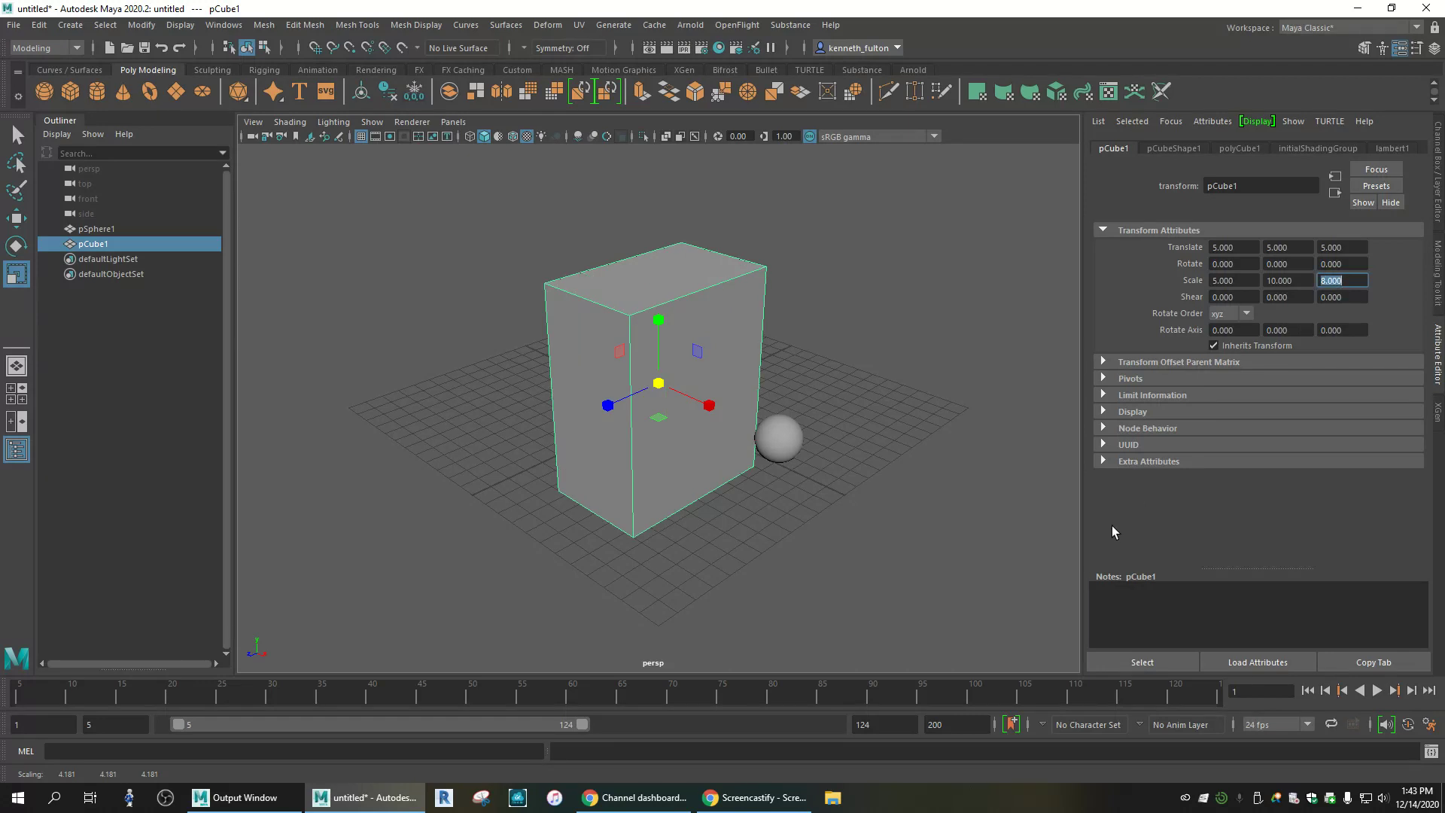
# Adjust the cube's construction size to about 0.97 width, 0.49 height and 0.97 depth in its polyCube history
pyautogui.click(1173, 150)
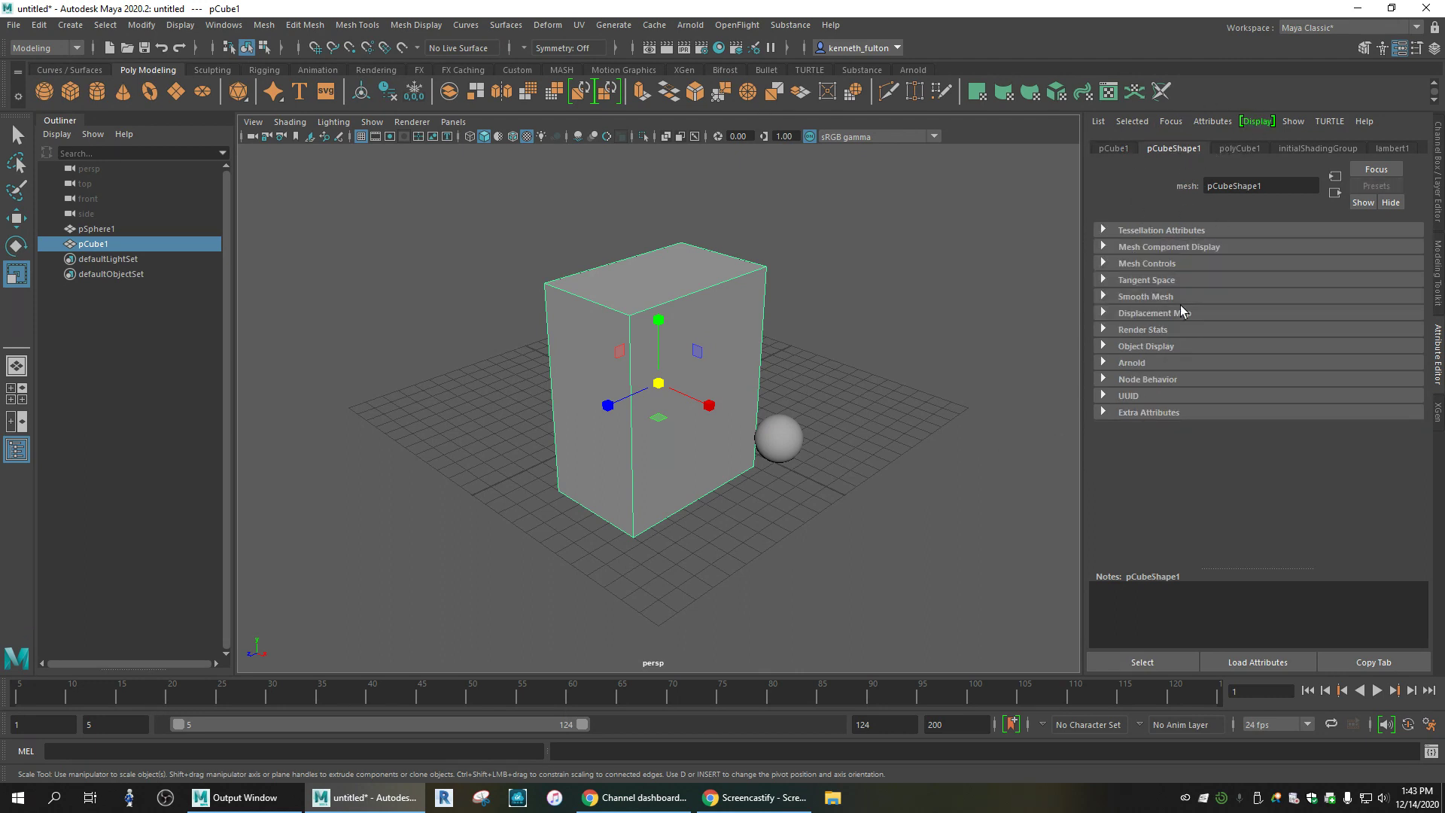
pyautogui.click(1244, 149)
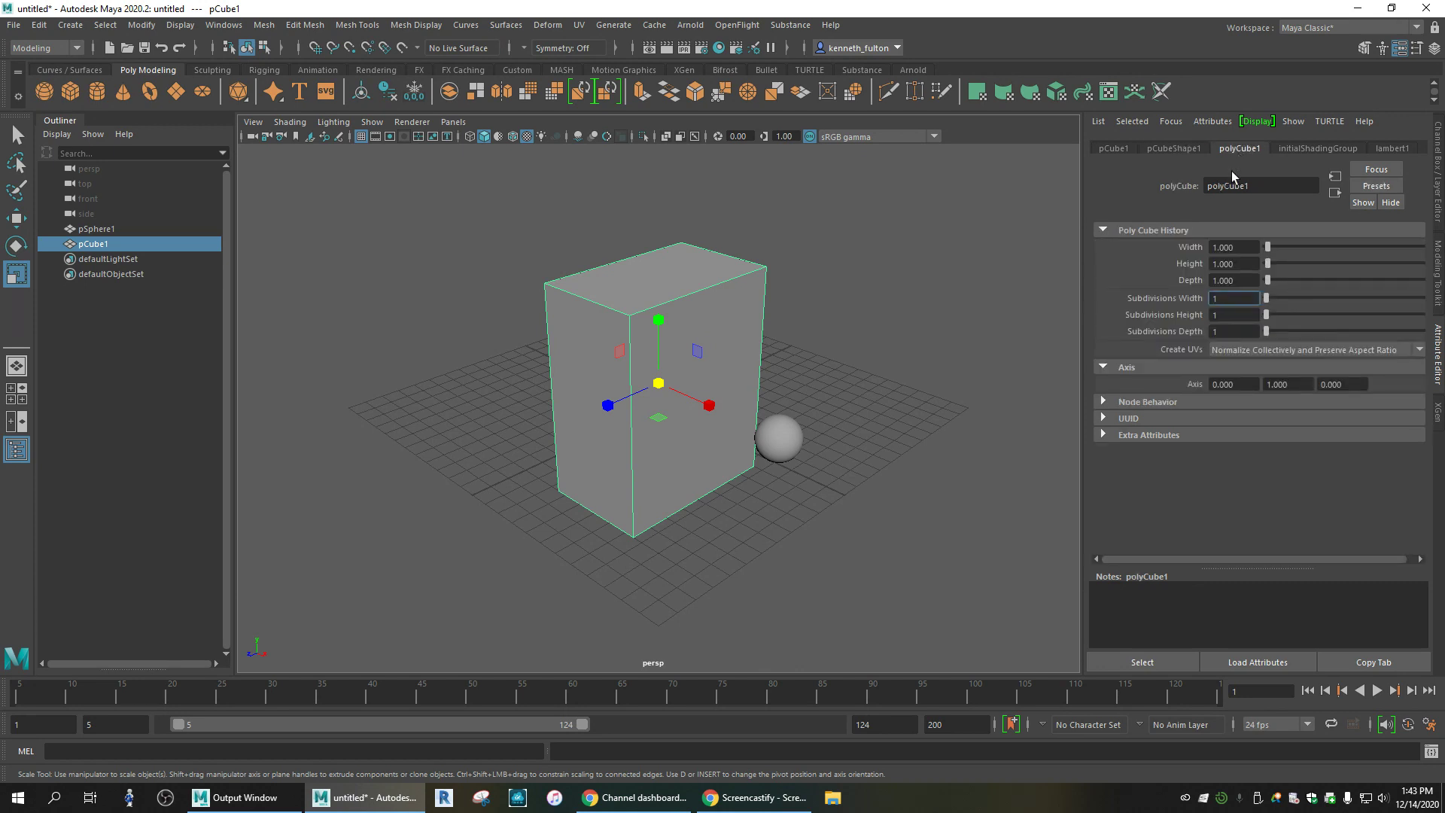
pyautogui.moveTo(1267, 247); pyautogui.dragTo(1268, 281)
pyautogui.click(1237, 303)
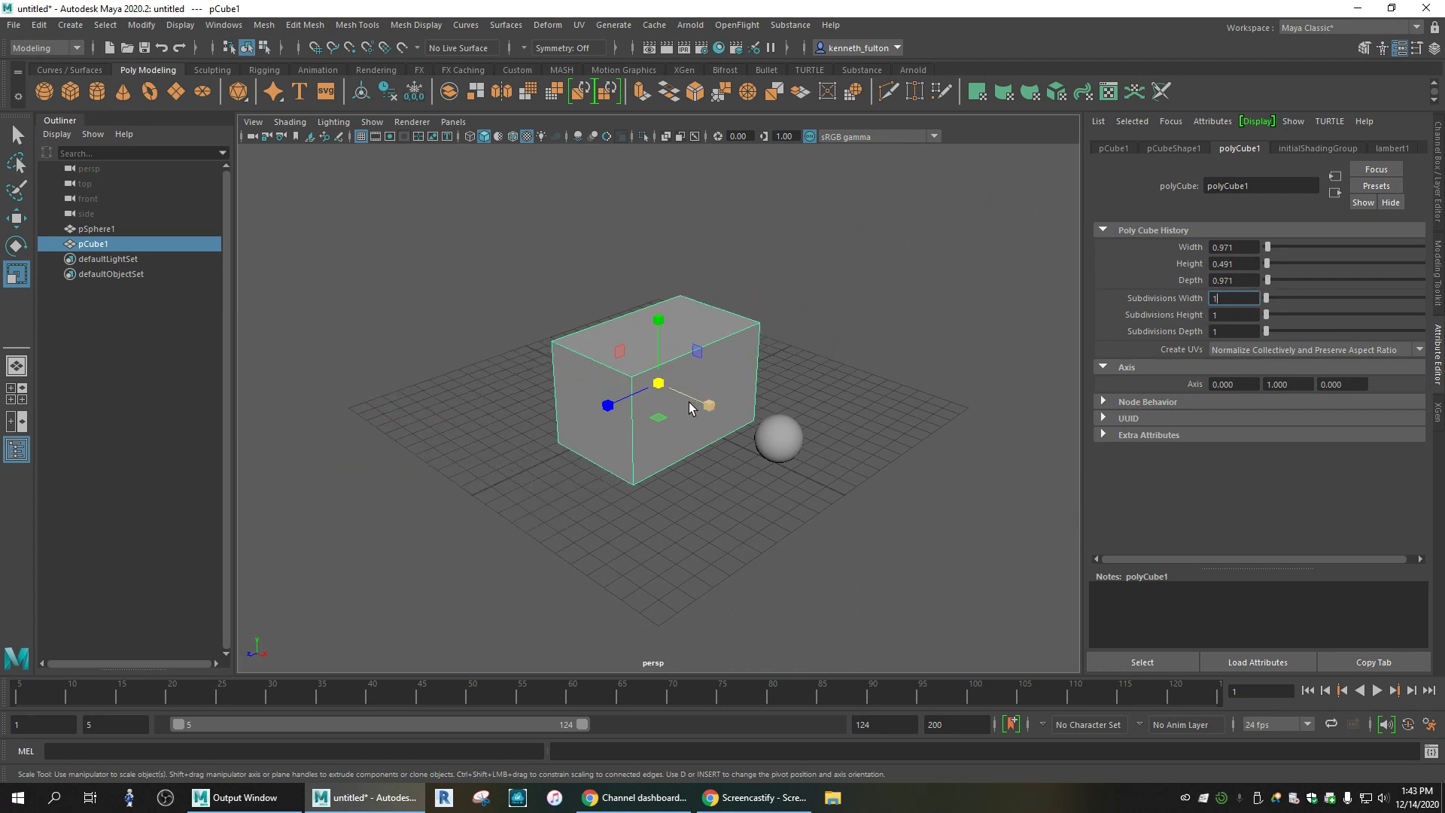
# Enlarge the sphere's radius to about 2.06 and adjust its axis and height subdivisions in its polySphere history
pyautogui.click(781, 444)
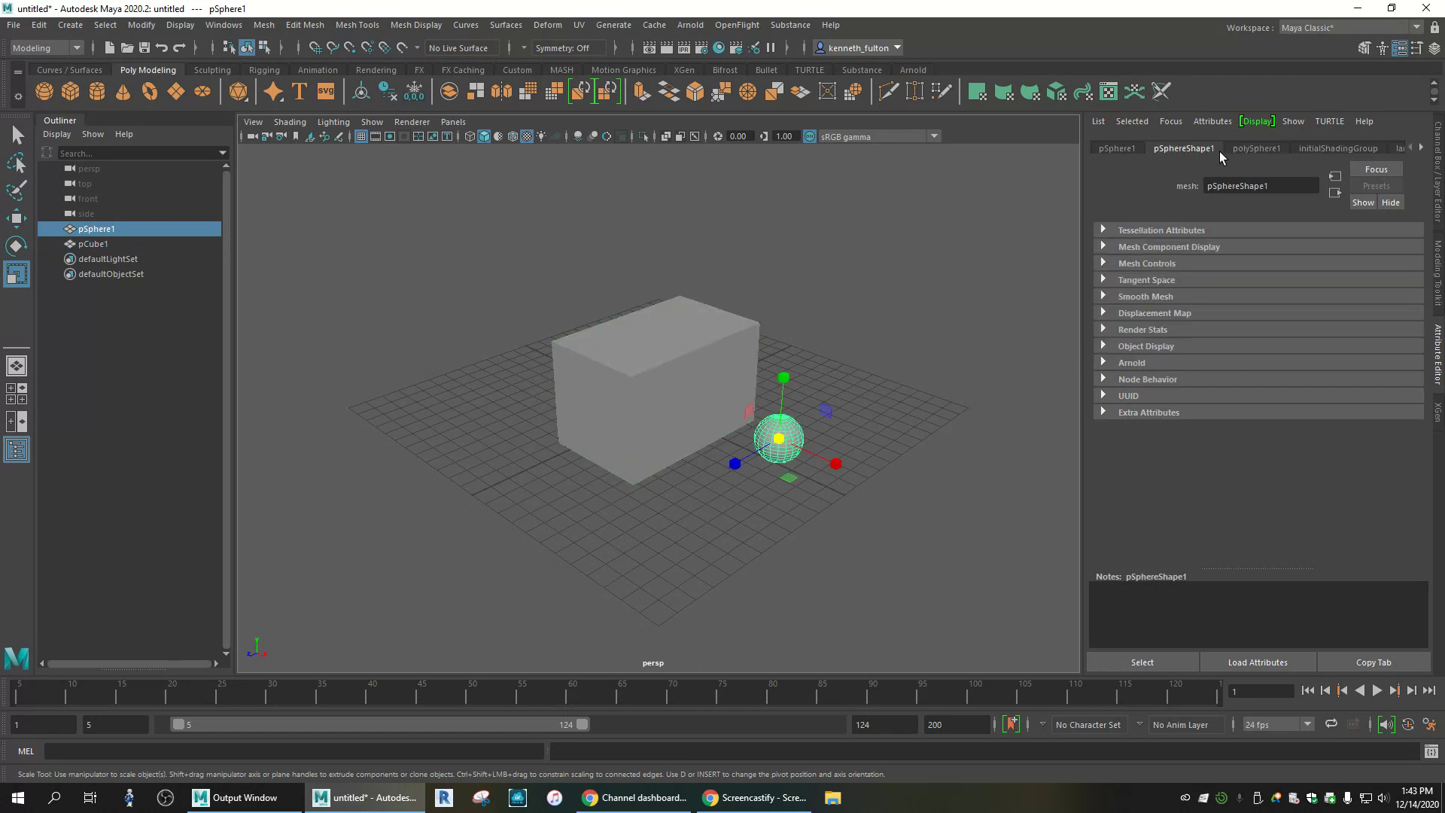
pyautogui.click(1252, 148)
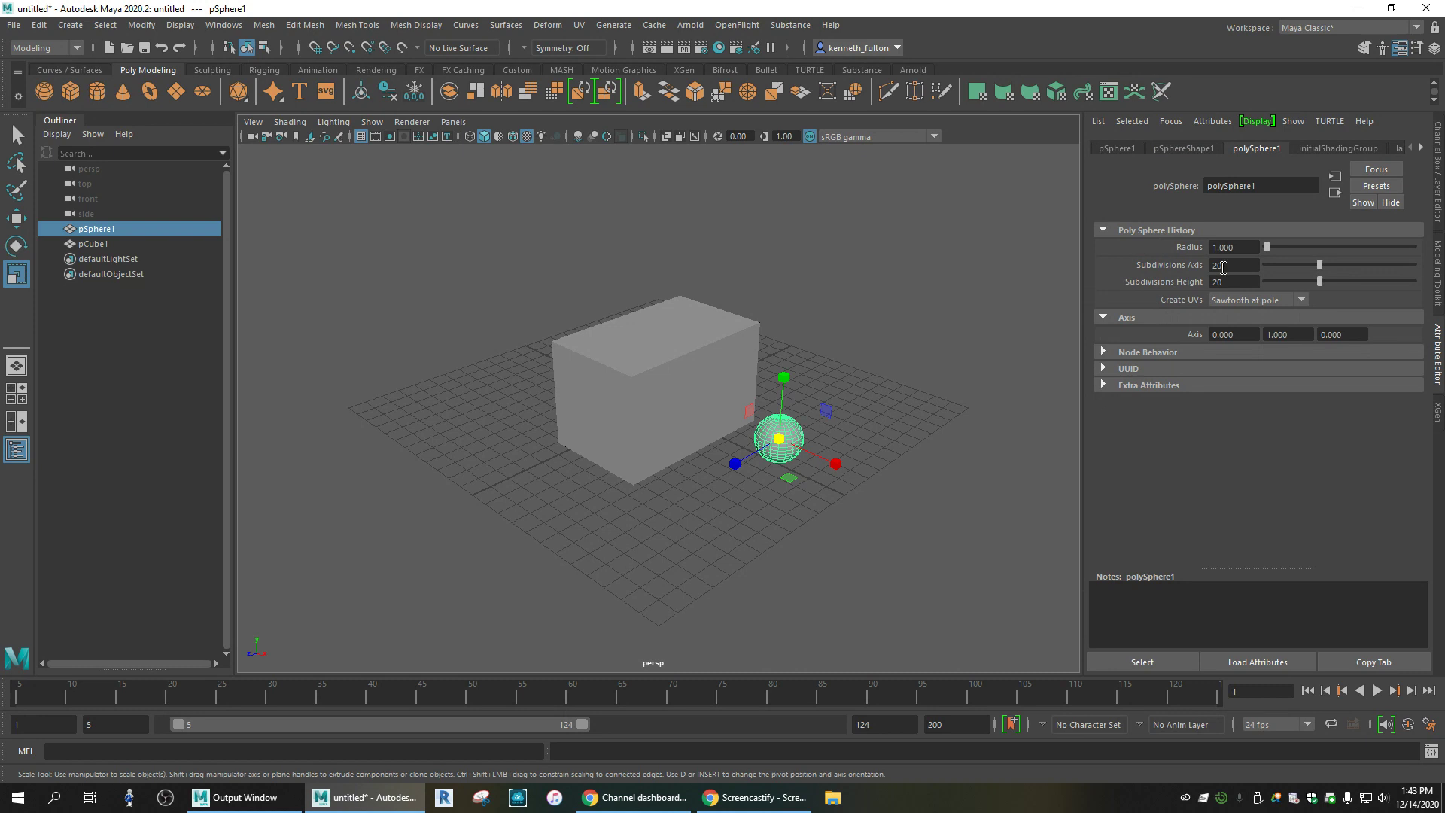
pyautogui.moveTo(1268, 247); pyautogui.dragTo(1269, 247)
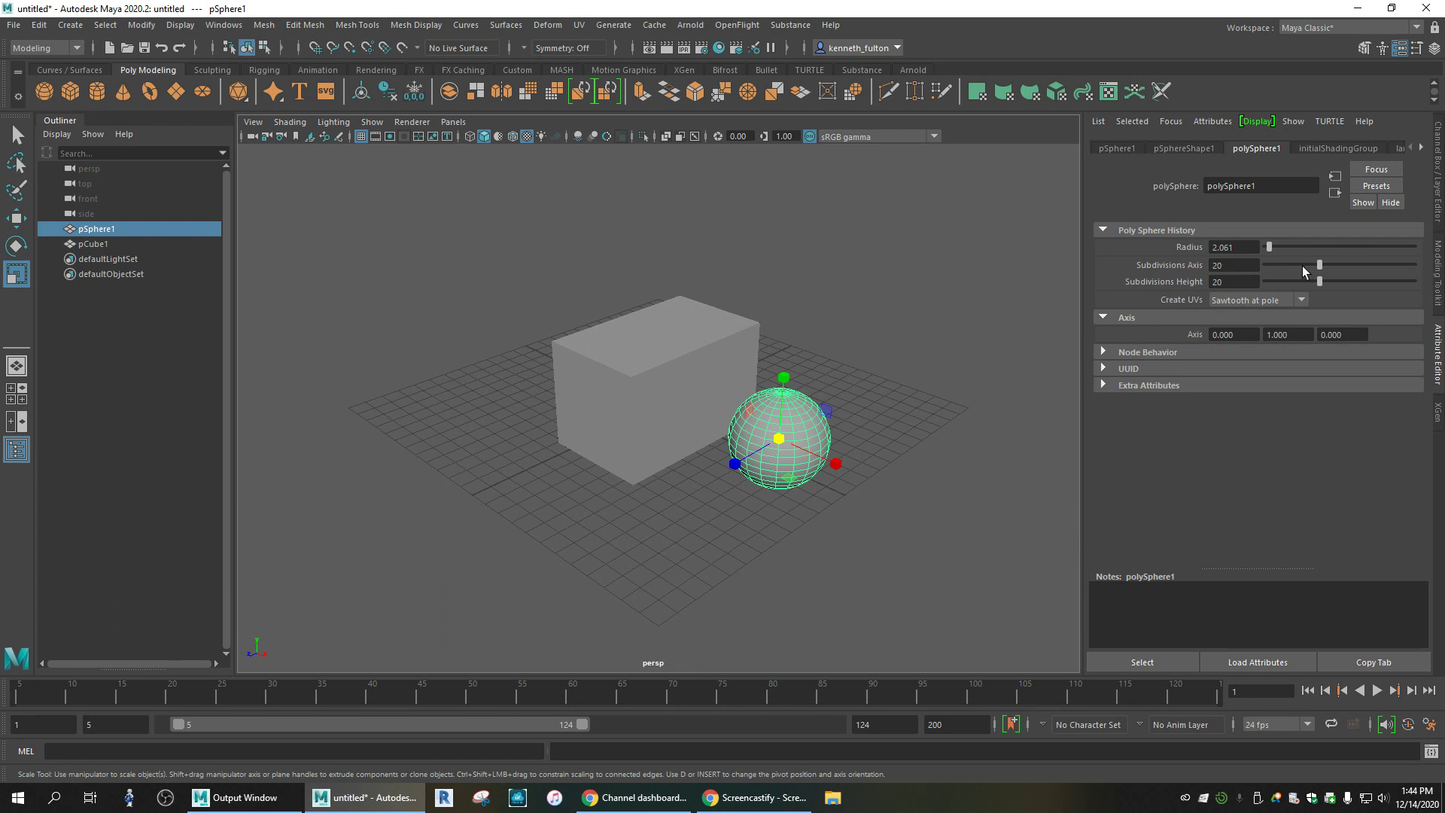
pyautogui.moveTo(1318, 268)
pyautogui.mouseDown()
pyautogui.moveTo(1262, 280)
pyautogui.moveTo(1315, 285)
pyautogui.mouseUp()
# Set the cube's width, height and depth subdivisions to 9 each, and reselect the sphere and the cube in turn
pyautogui.click(711, 327)
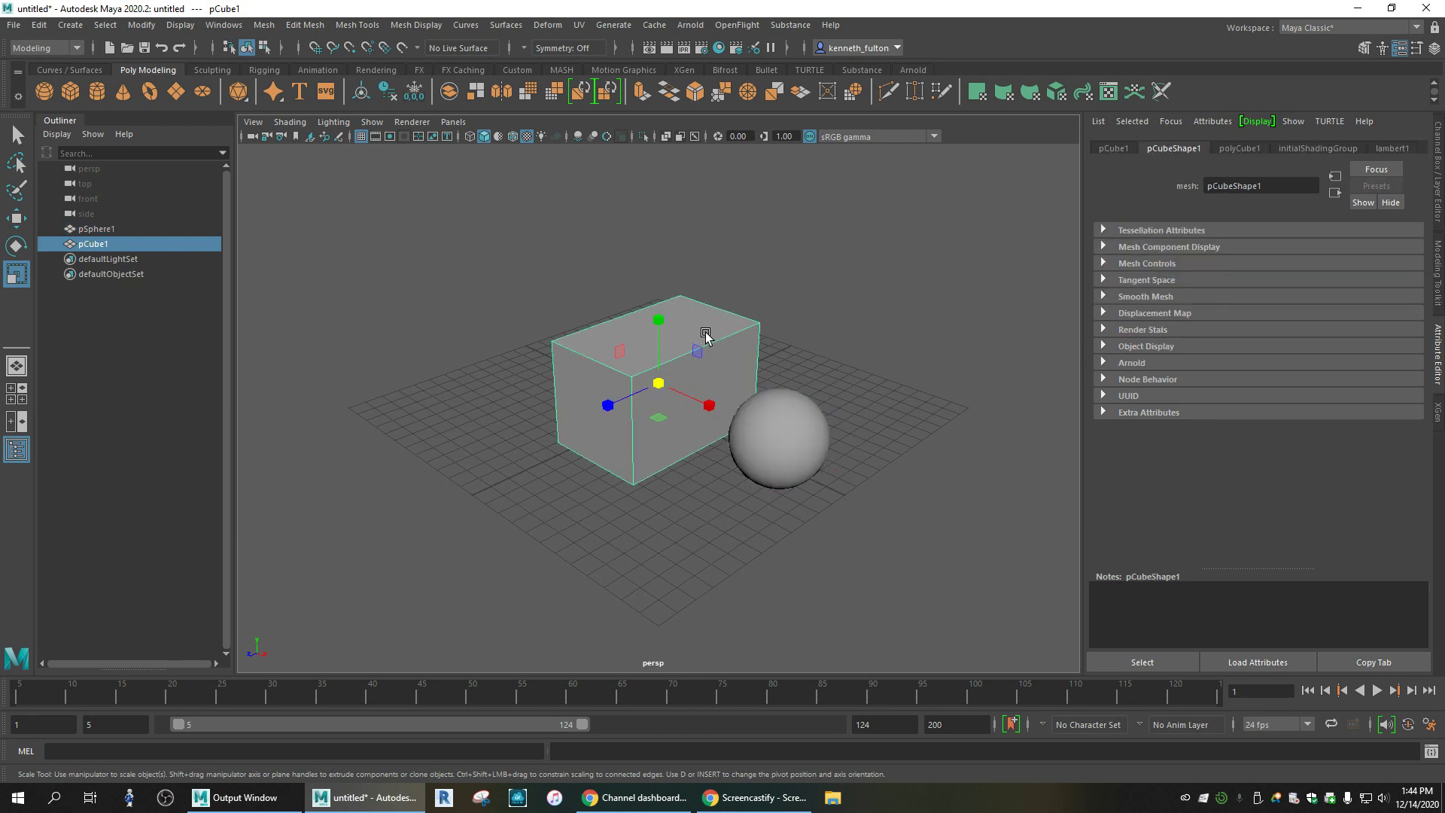
pyautogui.click(1242, 148)
pyautogui.moveTo(1266, 298); pyautogui.dragTo(1292, 331)
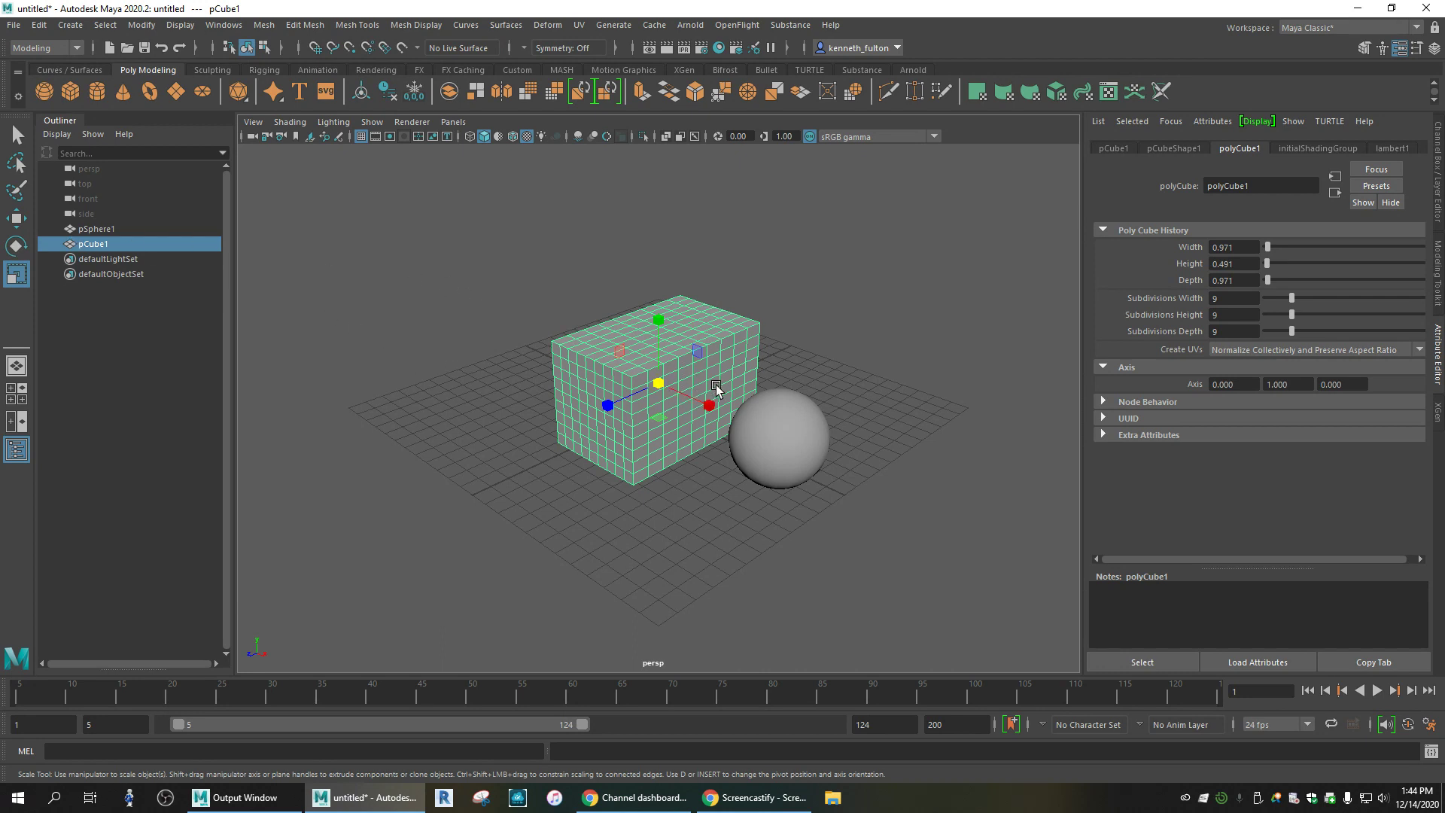
pyautogui.click(787, 441)
pyautogui.click(692, 352)
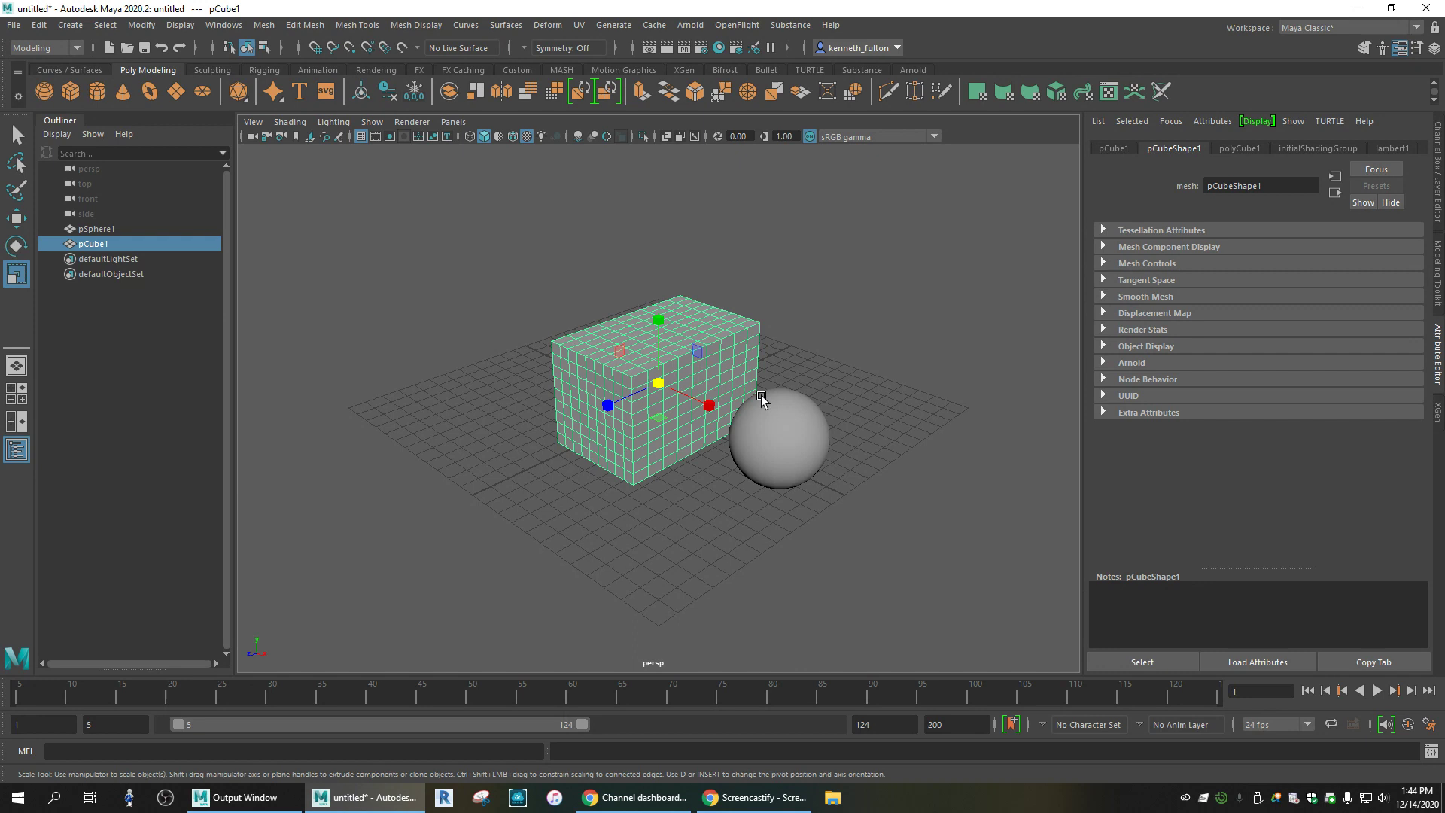